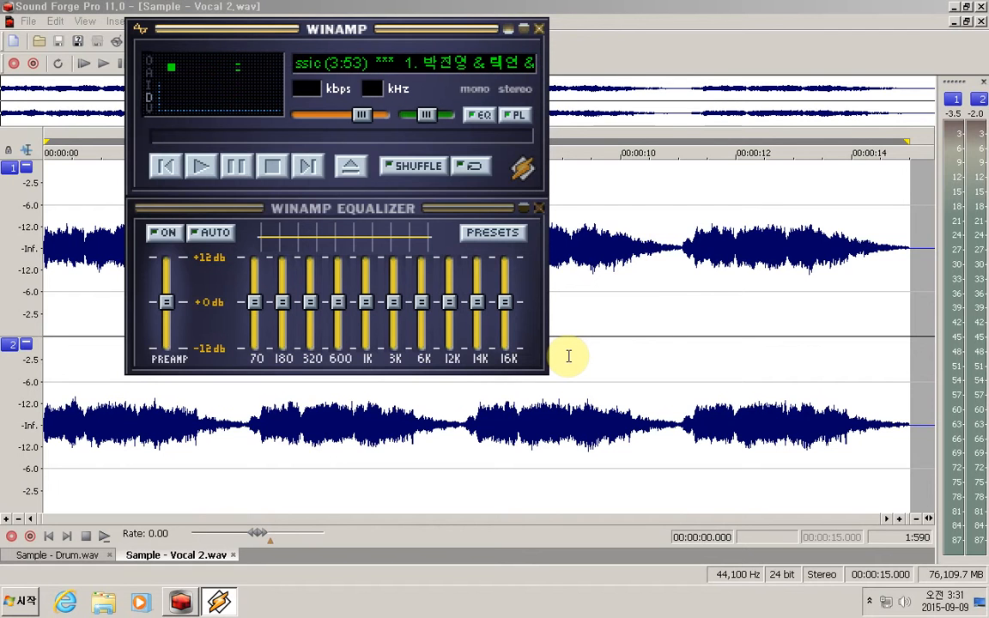
Close Winamp and open the Paragraphic EQ for Sample - Vocal 2.wav.
key("alt+F4")
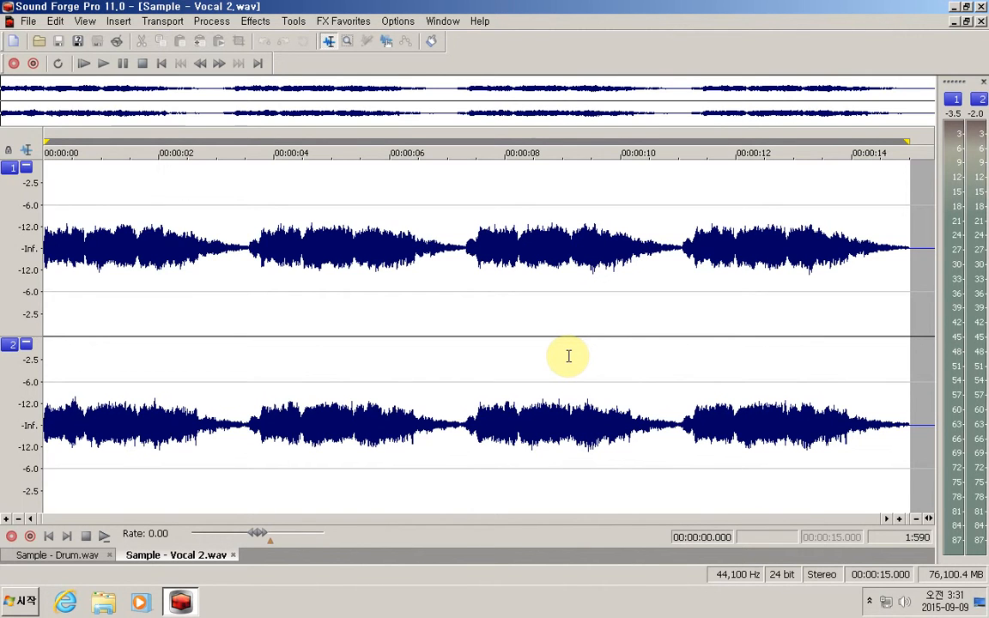
key("alt+p")
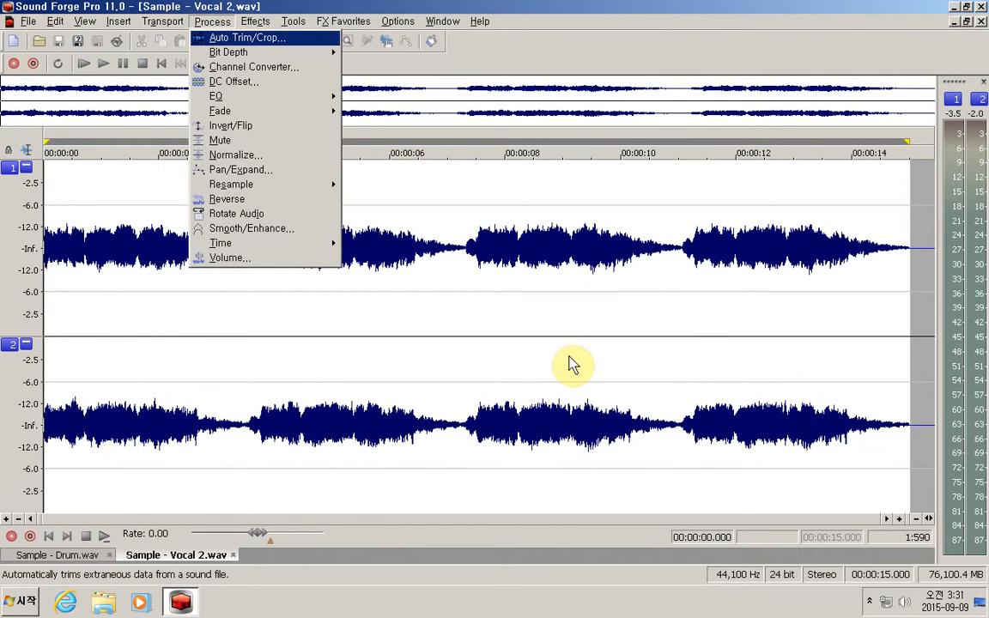
key("Down")
key("Down")
key("Down")
key("Down")
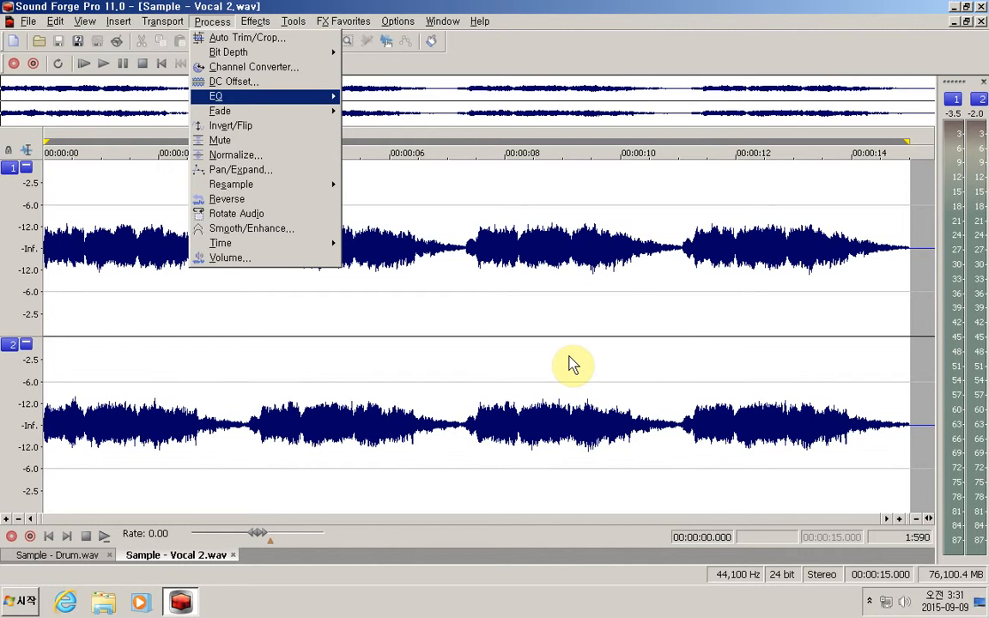
key("Right")
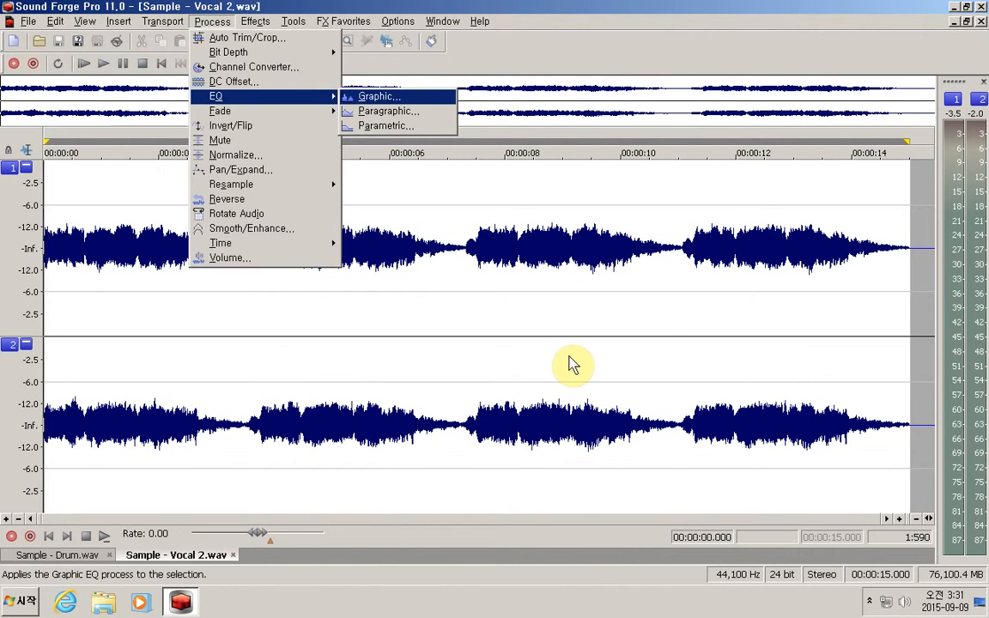
key("Down")
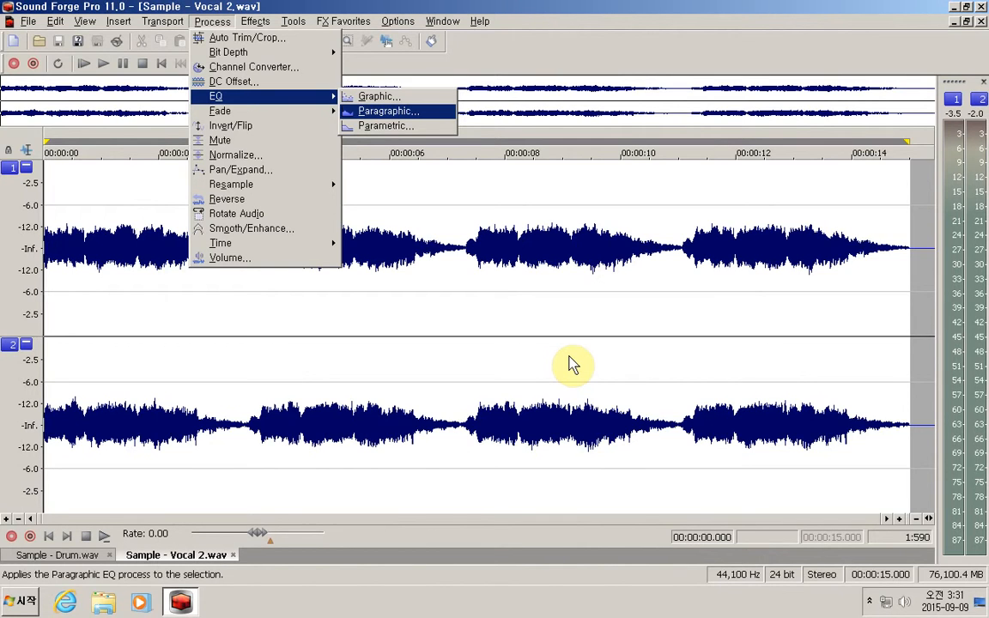
key("Down")
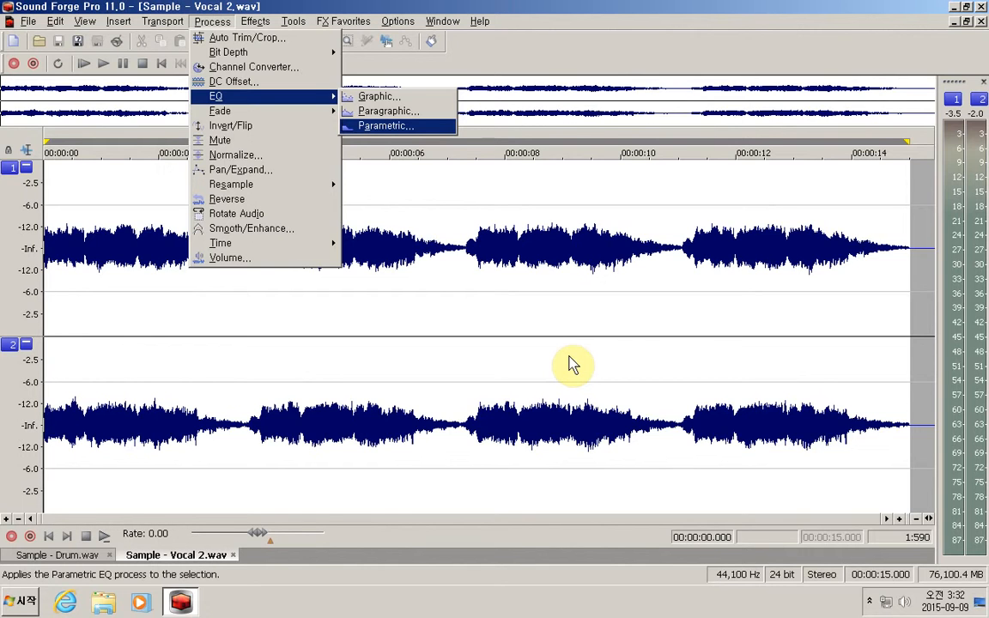
key("Up")
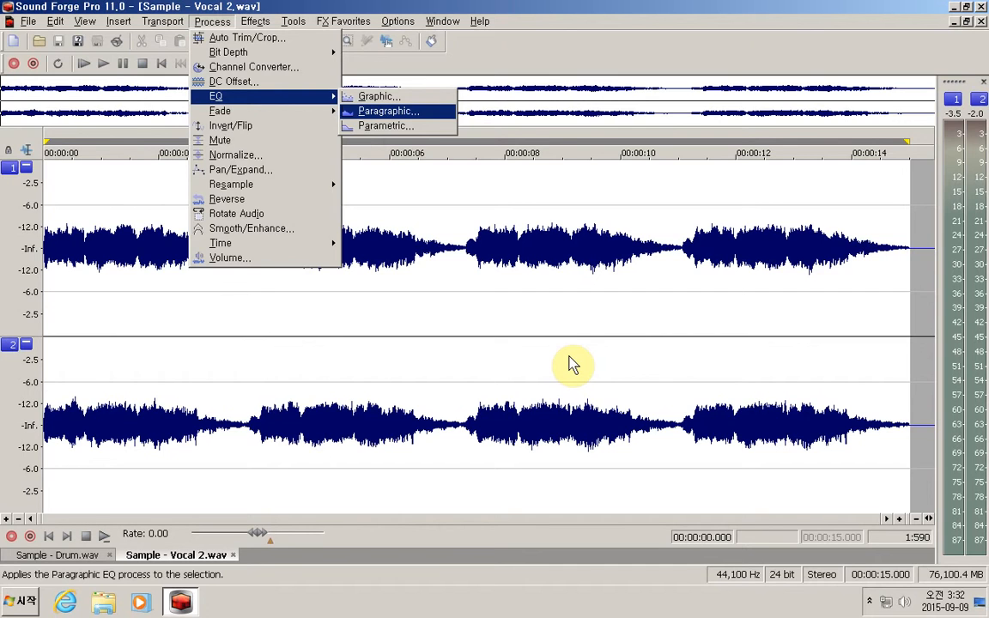
key("Down")
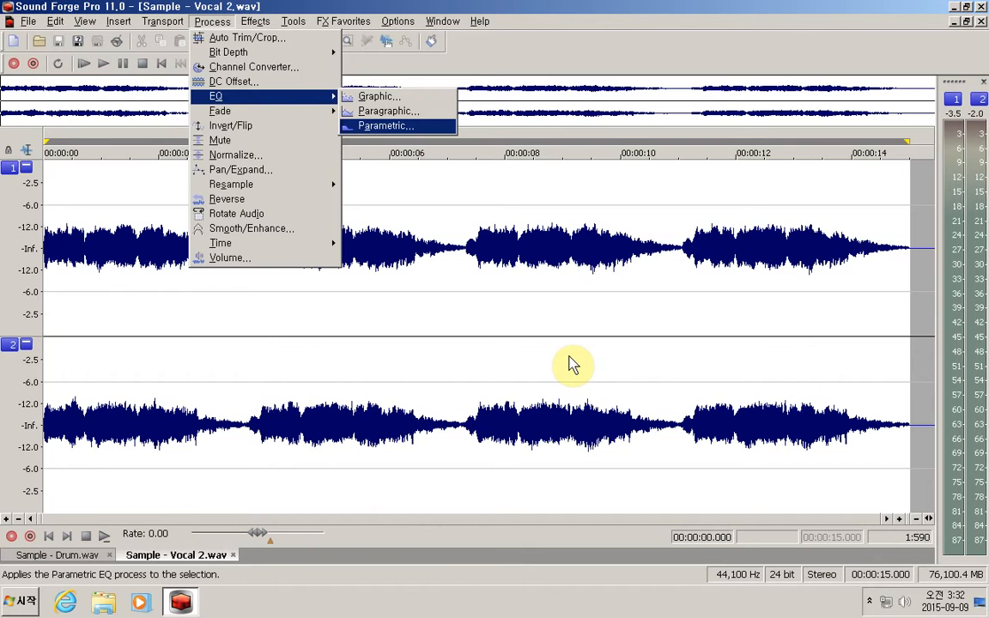
key("Up")
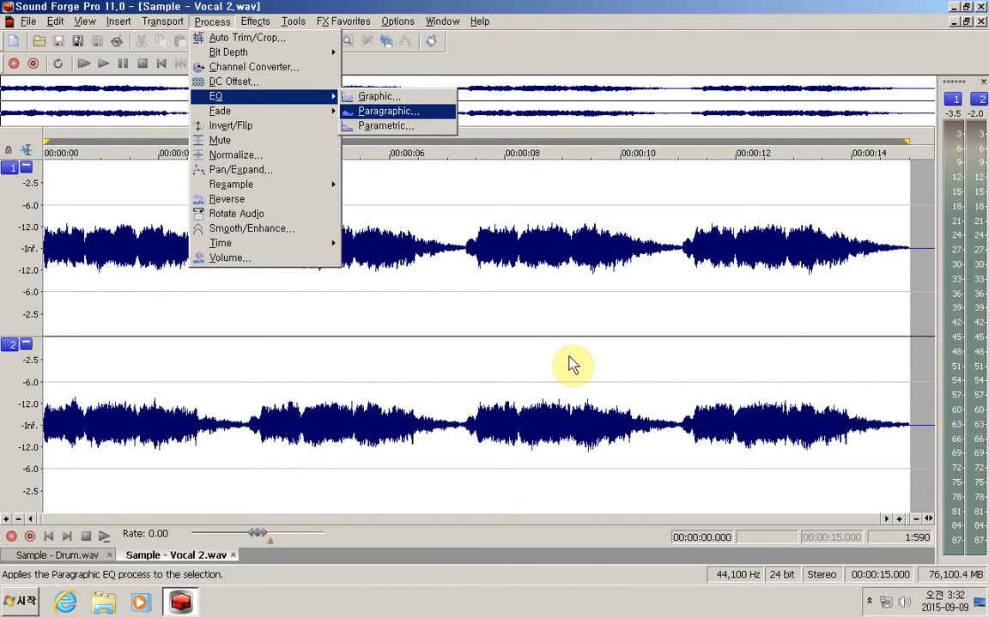
key("Up")
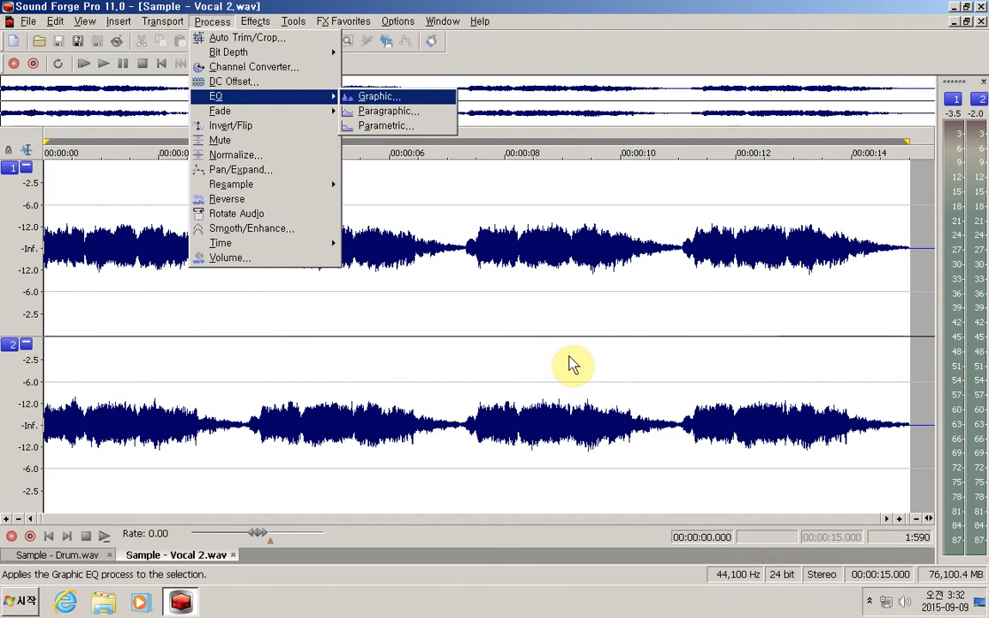
key("Down")
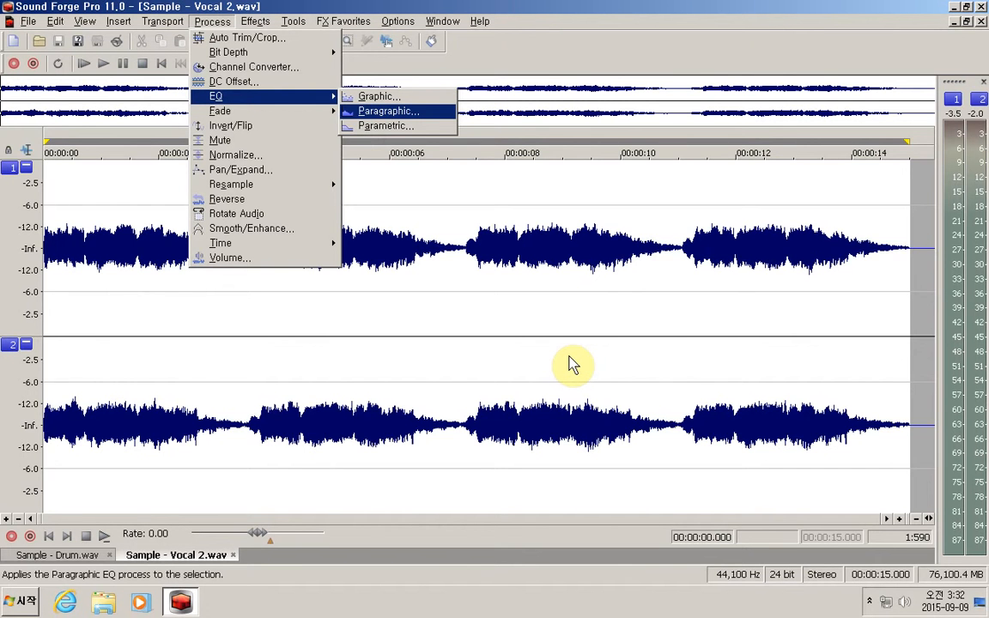
key("Return")
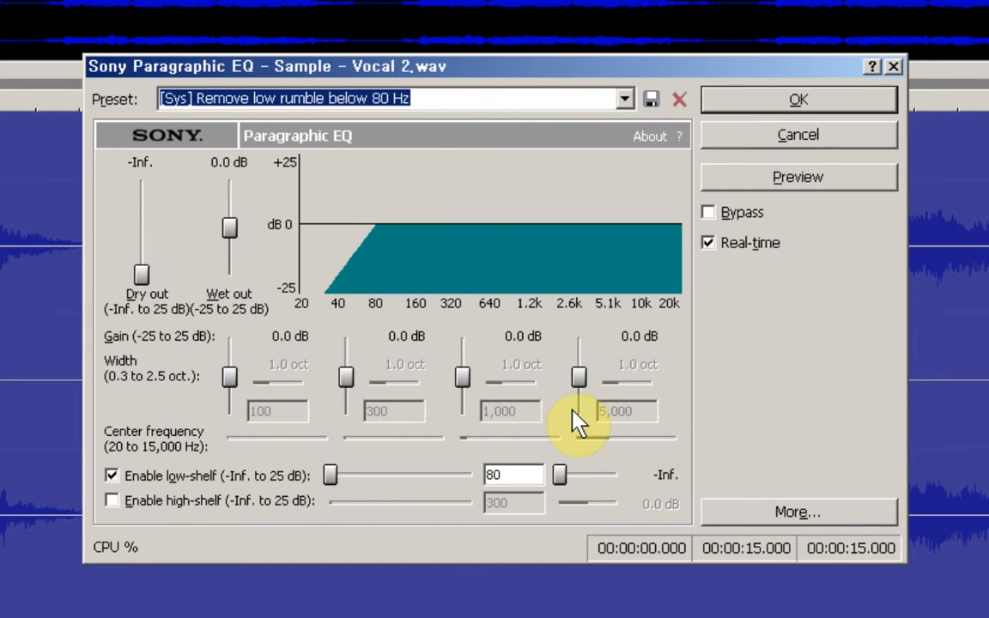
Switch the EQ preset to "[Sys] Default all parameters" and back to "[Sys] Remove low rumble below 80 Hz".
key("Down")
key("Up")
key("Up")
key("Up")
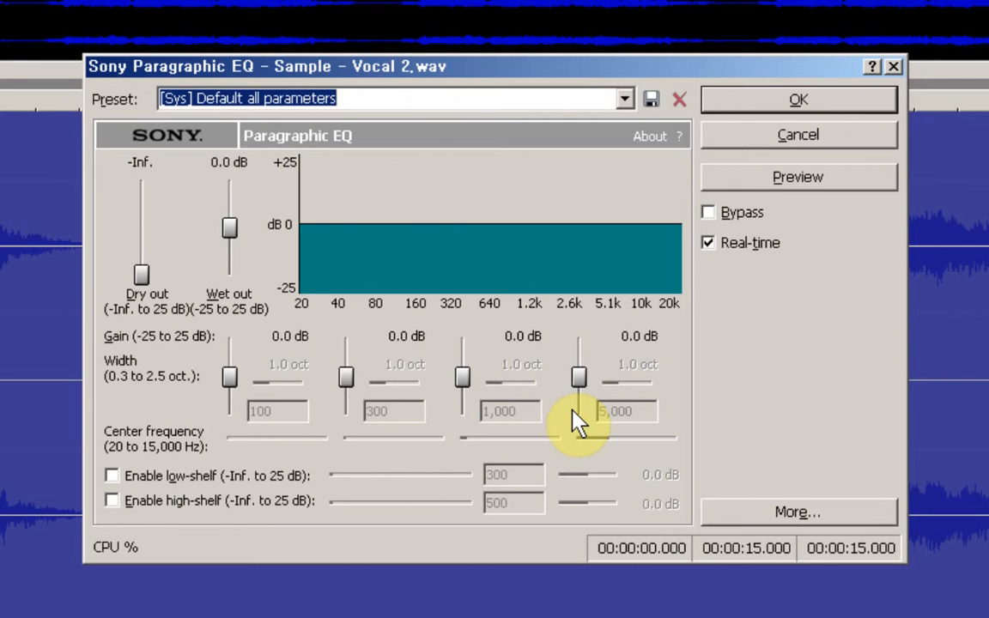
key("Down")
key("Down")
key("Down")
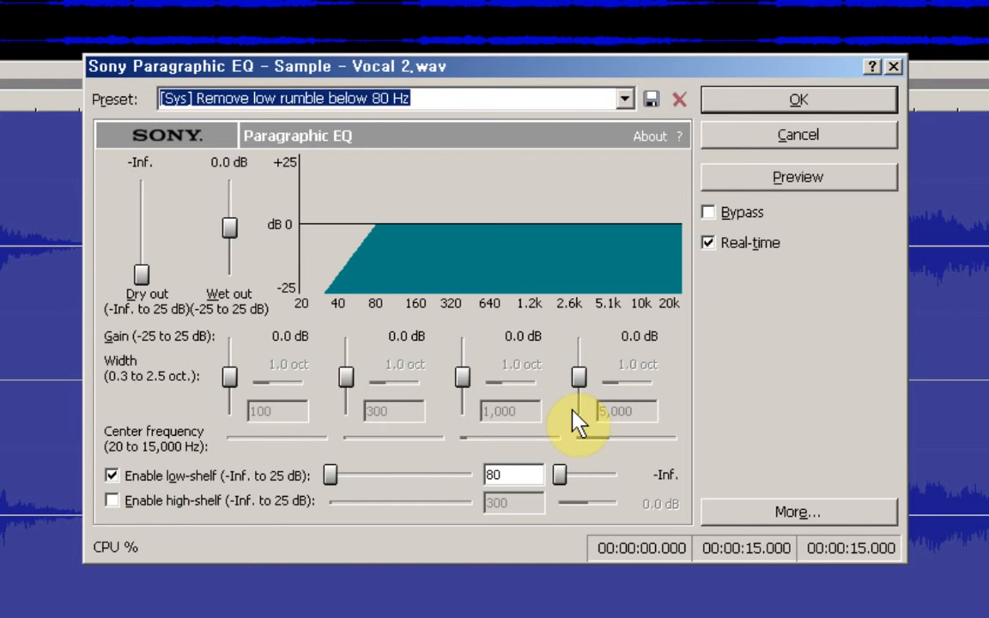
Preview the vocal with the EQ bypassed and again with bypass off to compare the 80 Hz rumble removal.
key("alt+p")
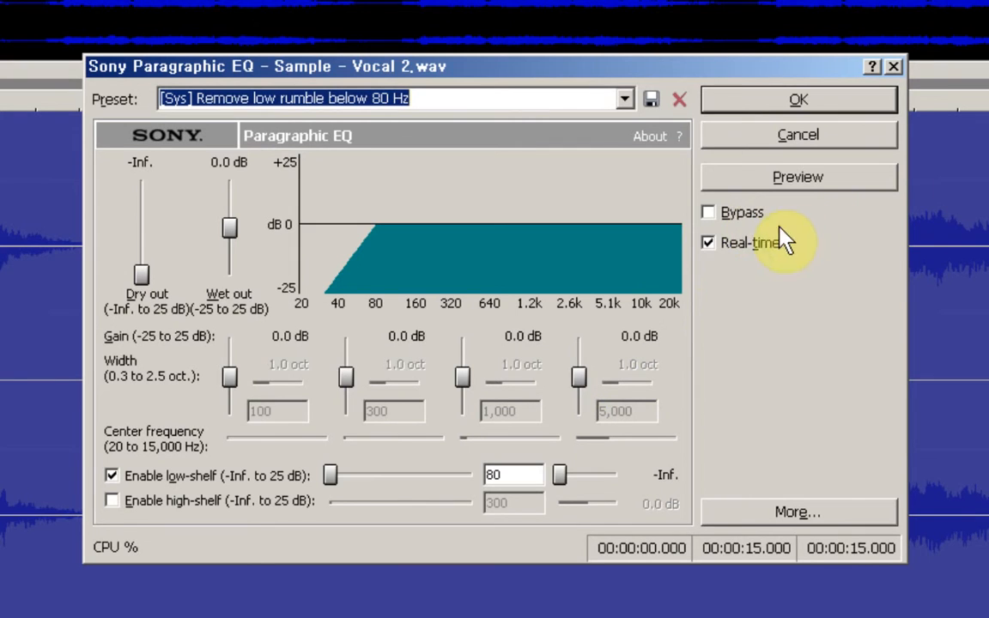
left_click(711, 215)
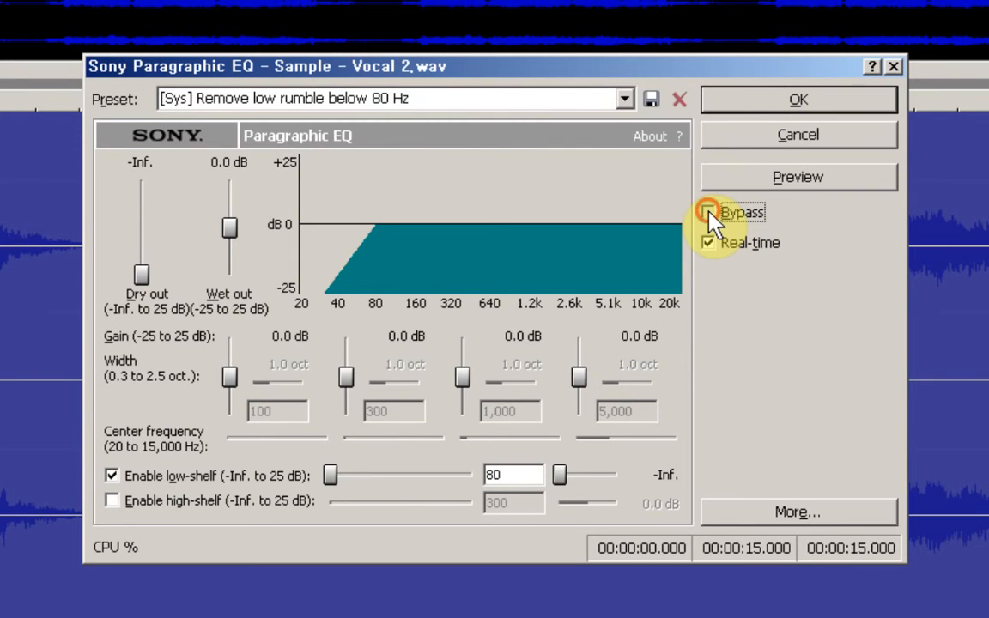
left_click(770, 180)
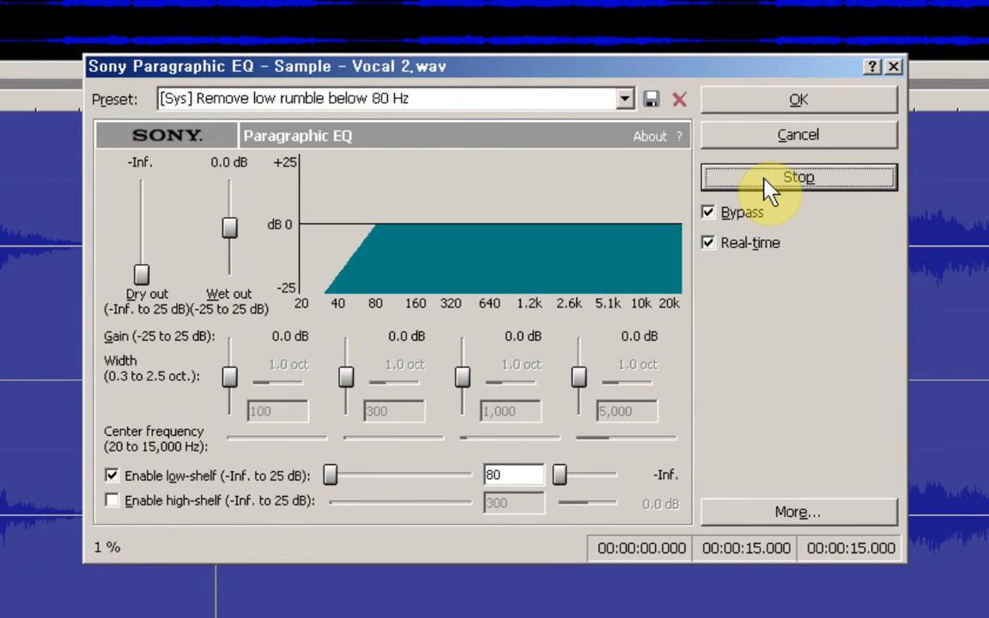
left_click(767, 180)
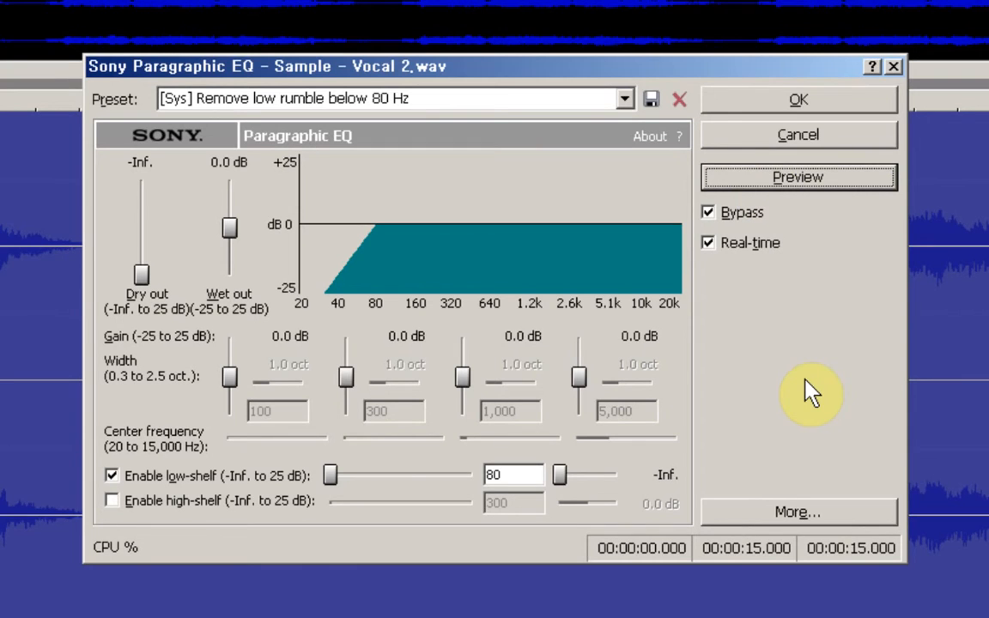
left_click(739, 221)
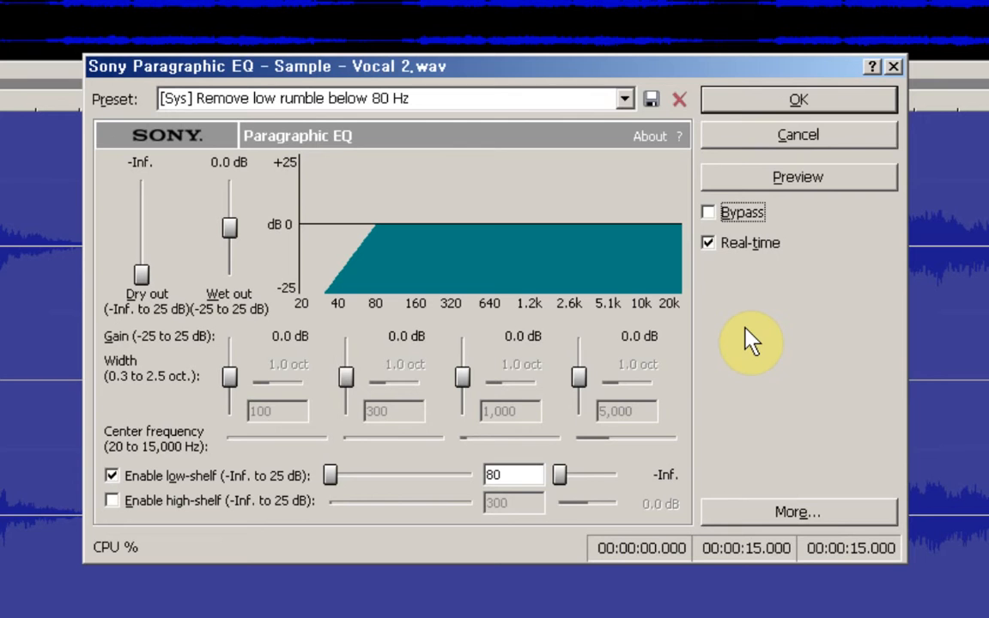
key("alt+p")
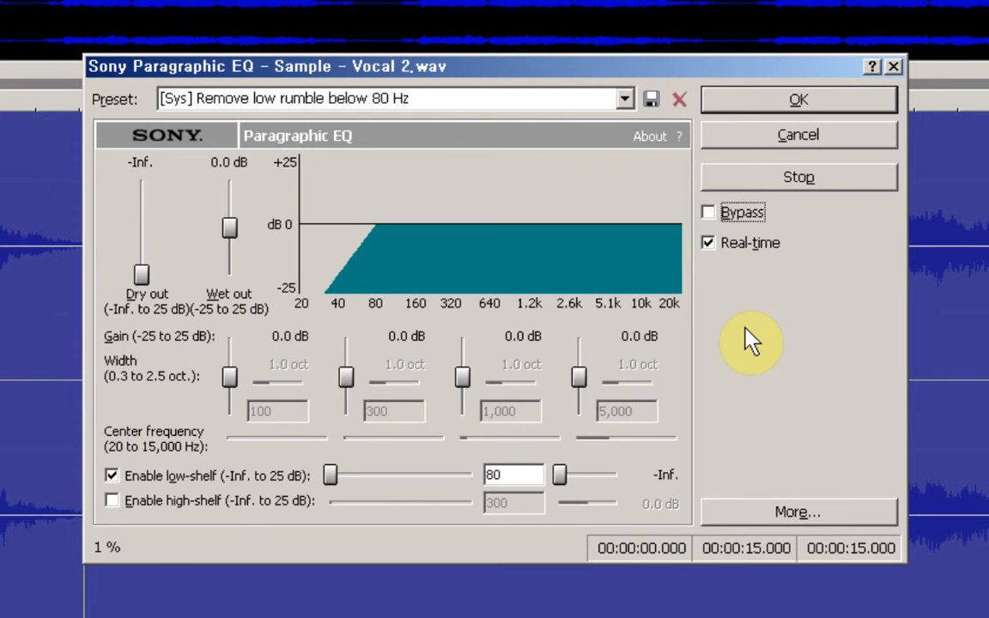
key("alt+p")
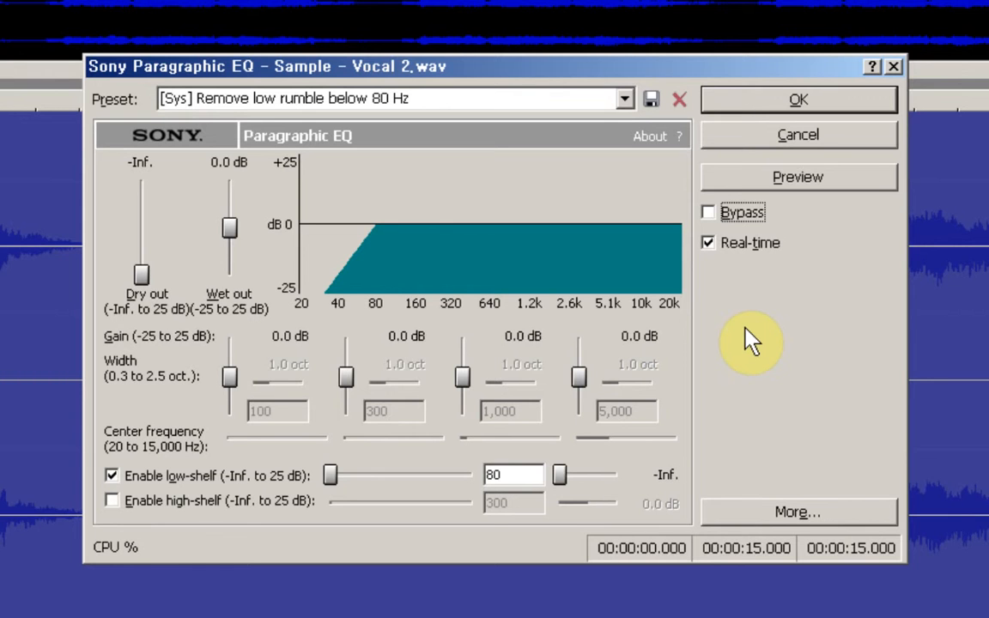
Set the low-shelf frequency to 100 Hz and preview the vocal.
key("Tab")
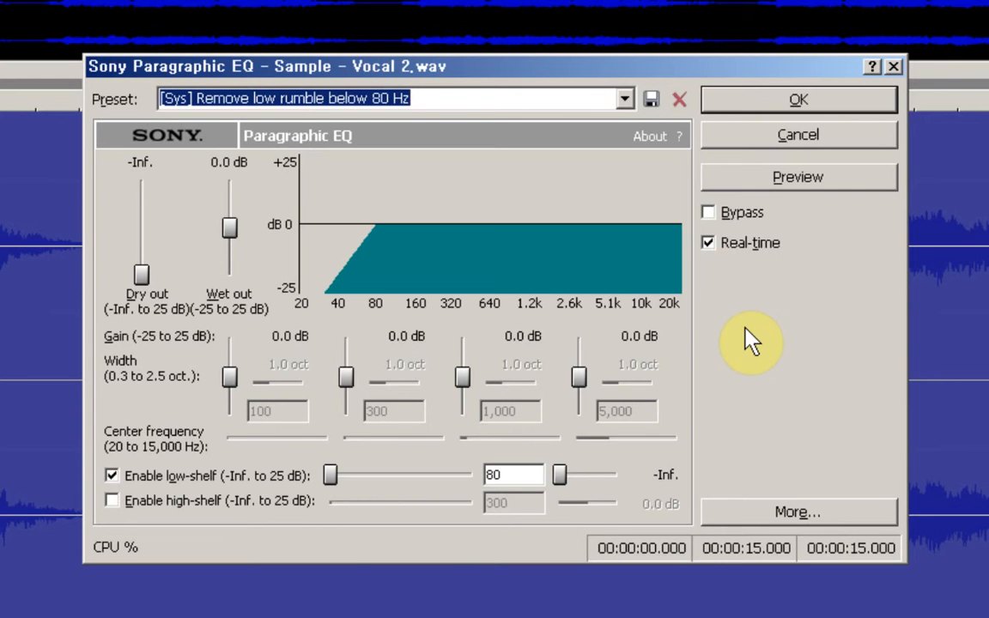
key("Tab")
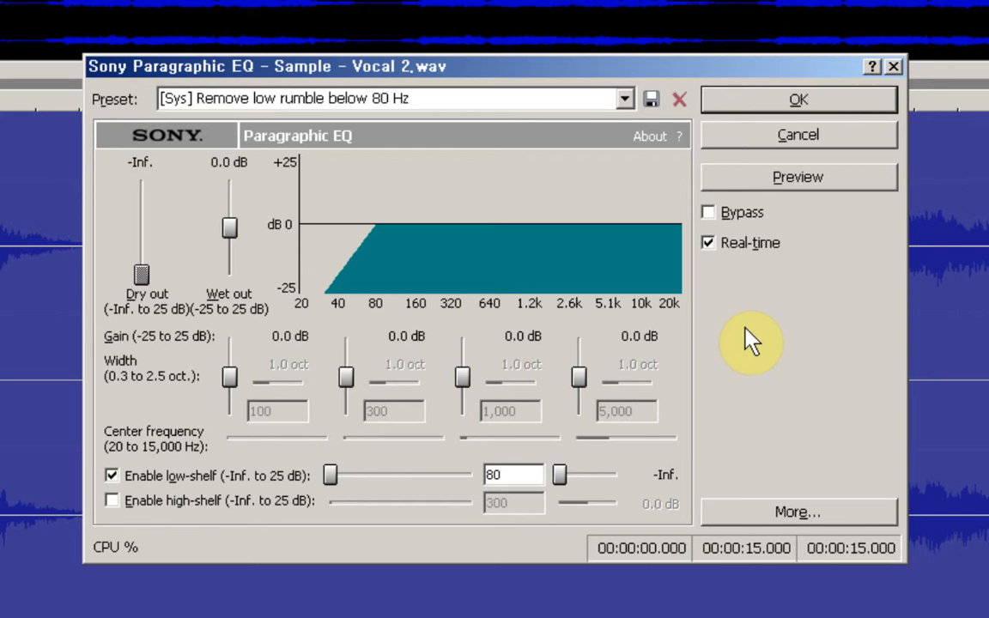
key("Tab")
key("Tab")
key("Tab")
key("Tab")
key("Tab")
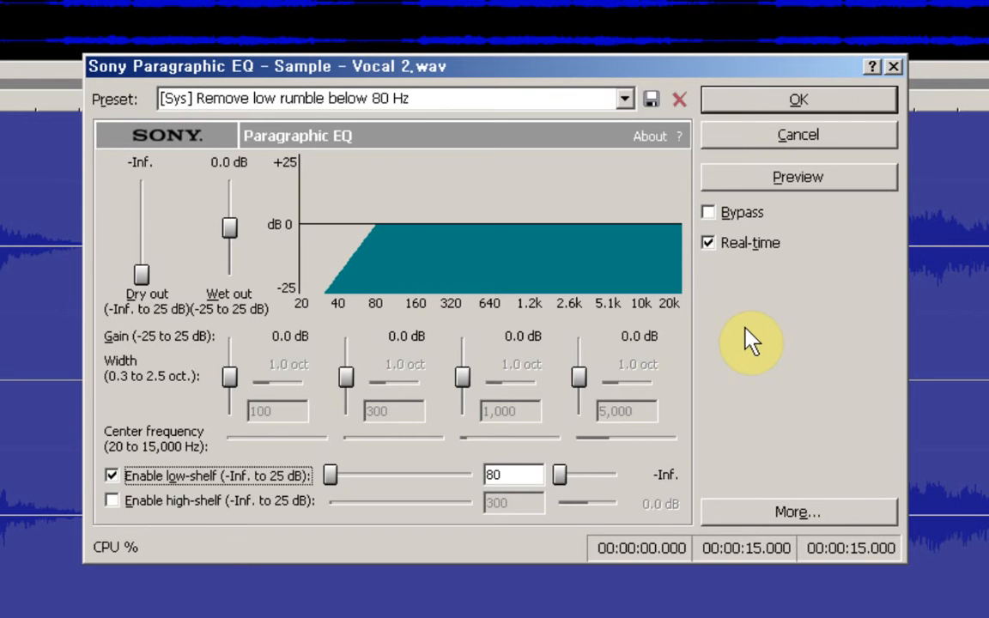
key("Tab")
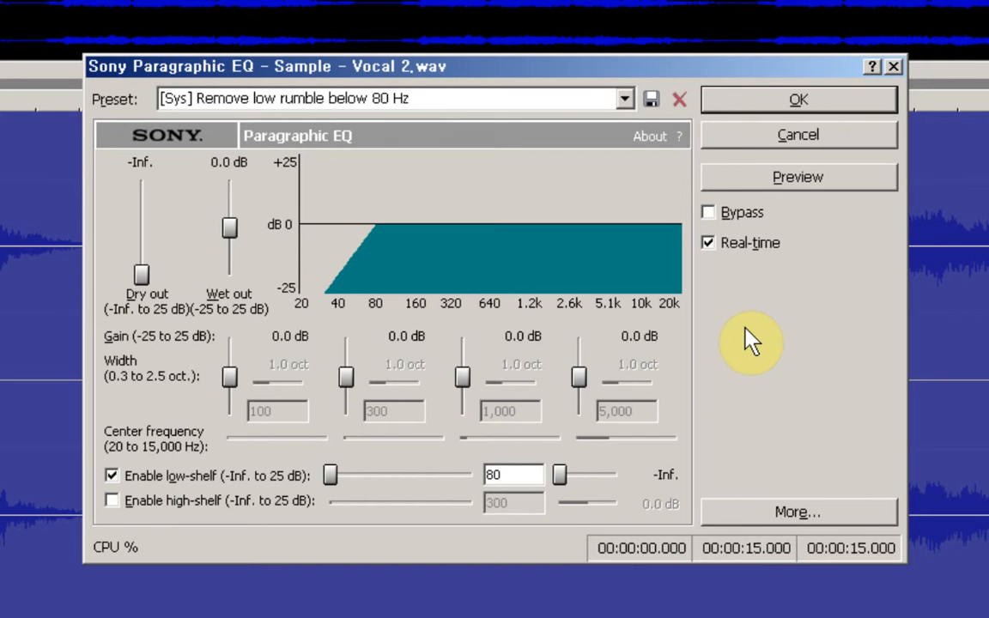
key("Tab")
key("Tab")
key("shift+Tab")
type("100")
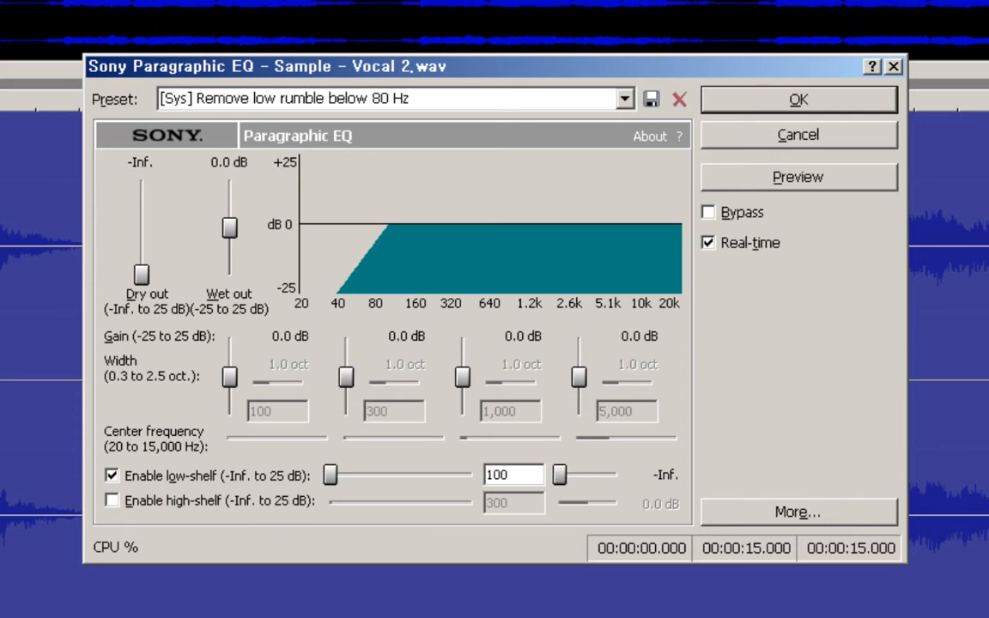
key("Tab")
key("alt+p")
Choose the preset "[Sys] Remove very low and inaudible frequencies below 20 Hz" and finish by applying the Paragraphic EQ to the vocal.
key("Tab")
key("Tab")
key("Tab")
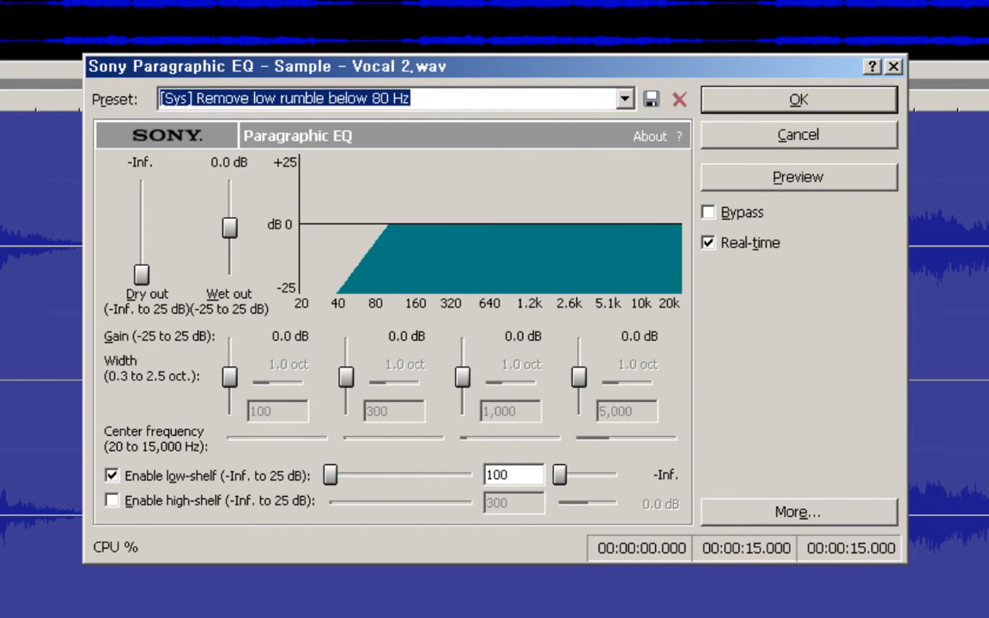
key("Down")
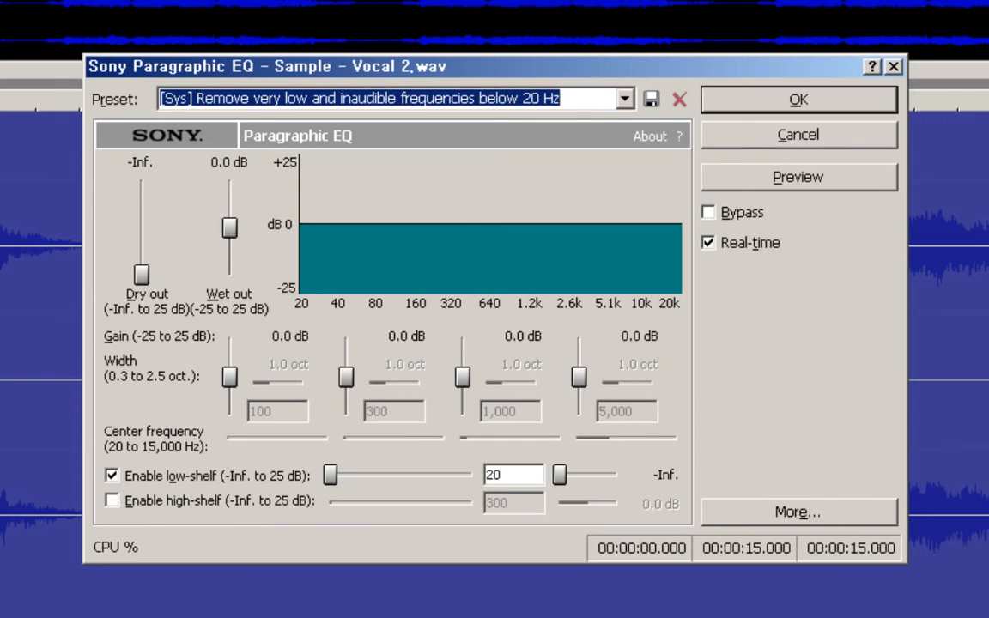
key("Down")
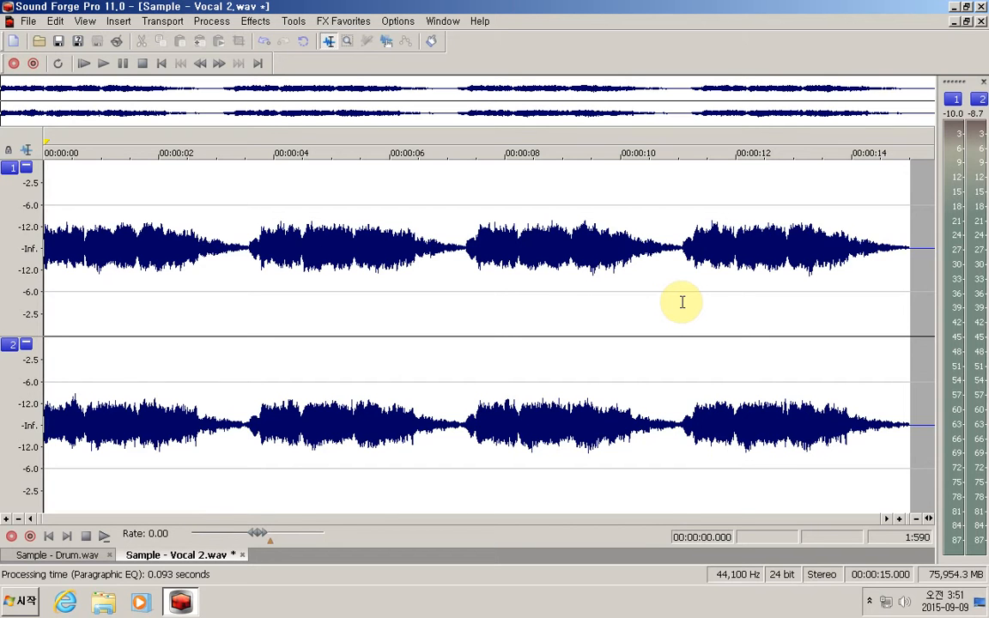
Switch to Sample - Drum.wav, play the first part of it and stop playback.
key("ctrl+Tab")
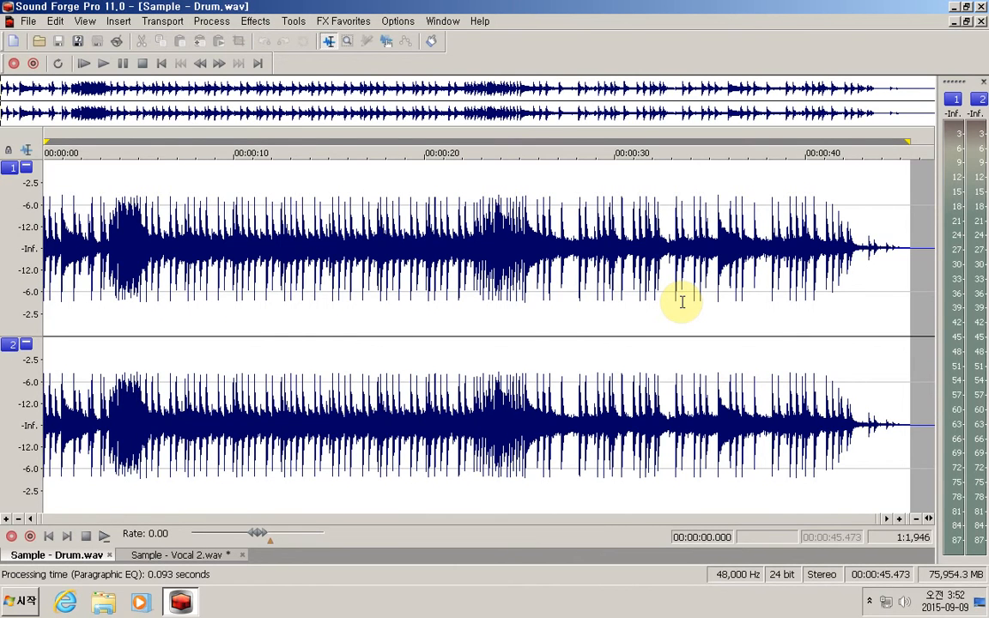
key("space")
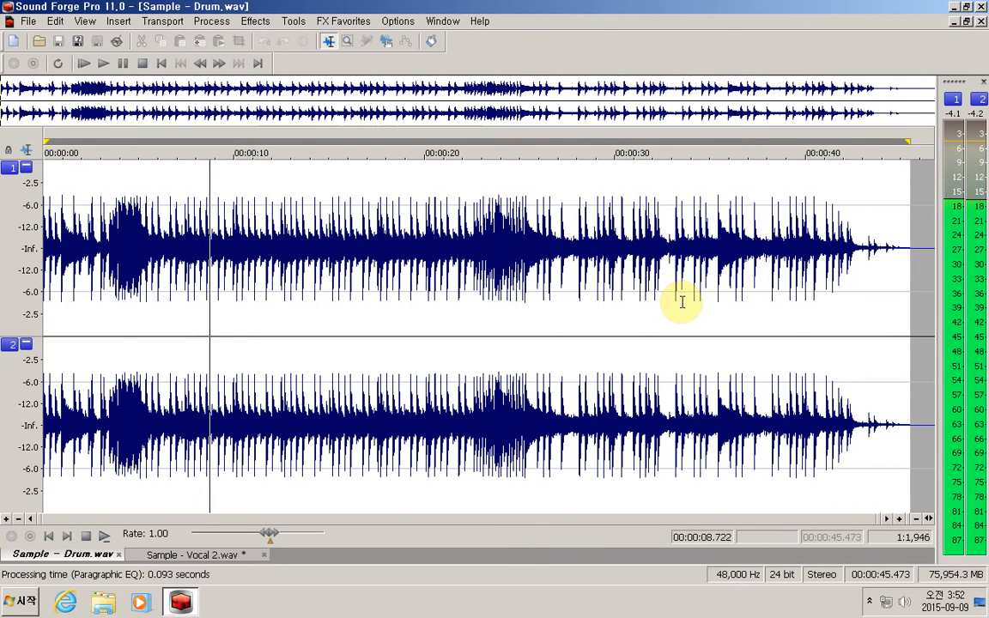
key("space")
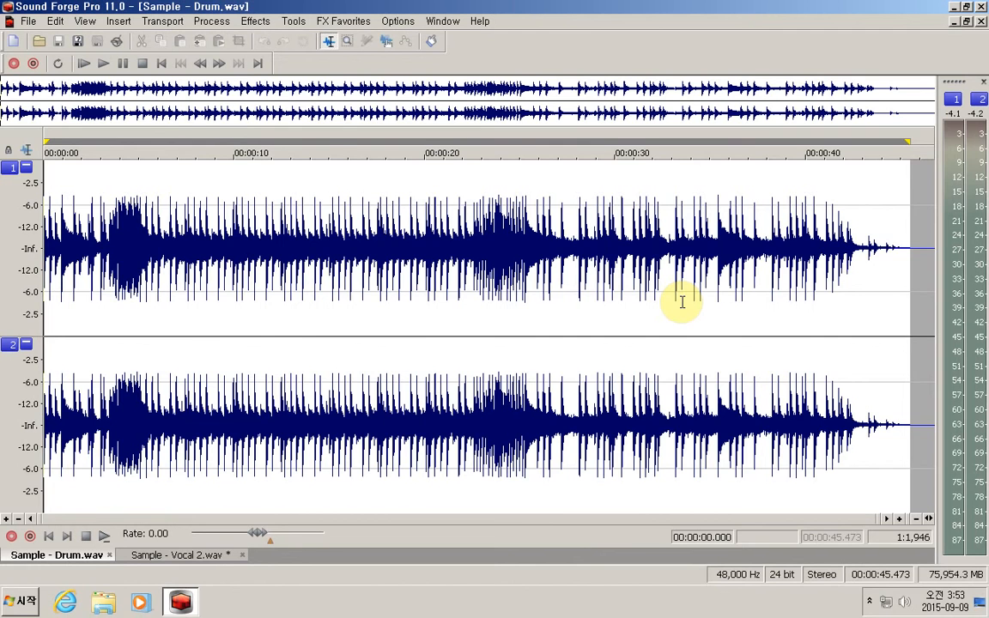
Open the Paragraphic EQ for the drum sample.
key("alt+p")
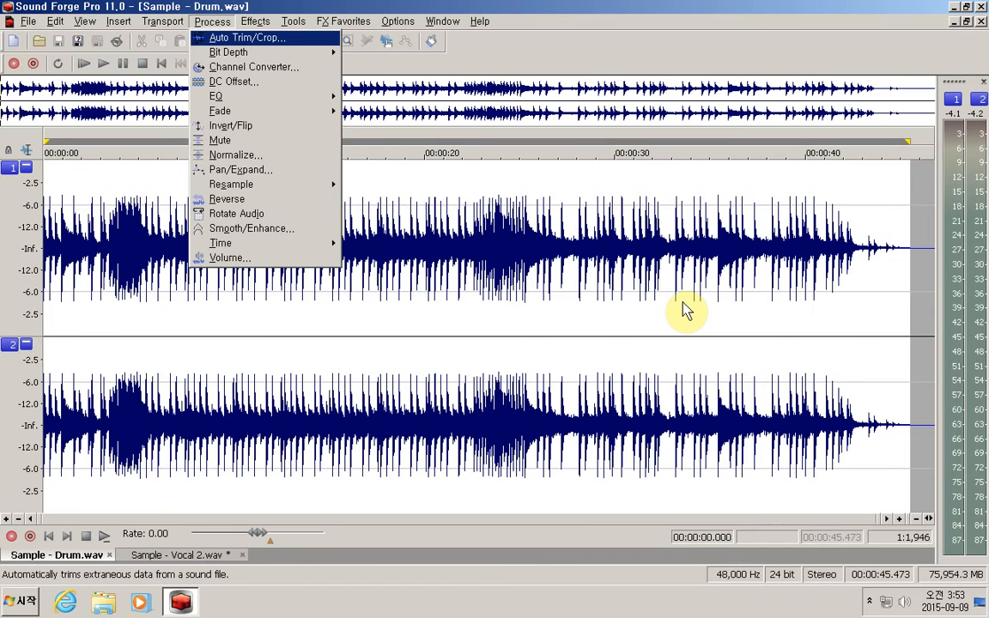
key("q")
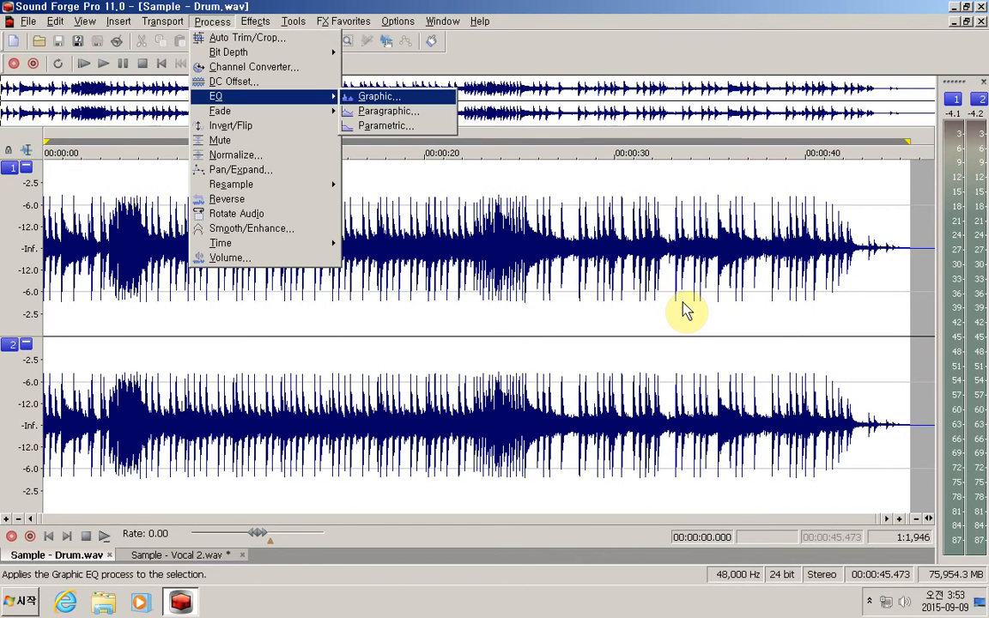
key("Down")
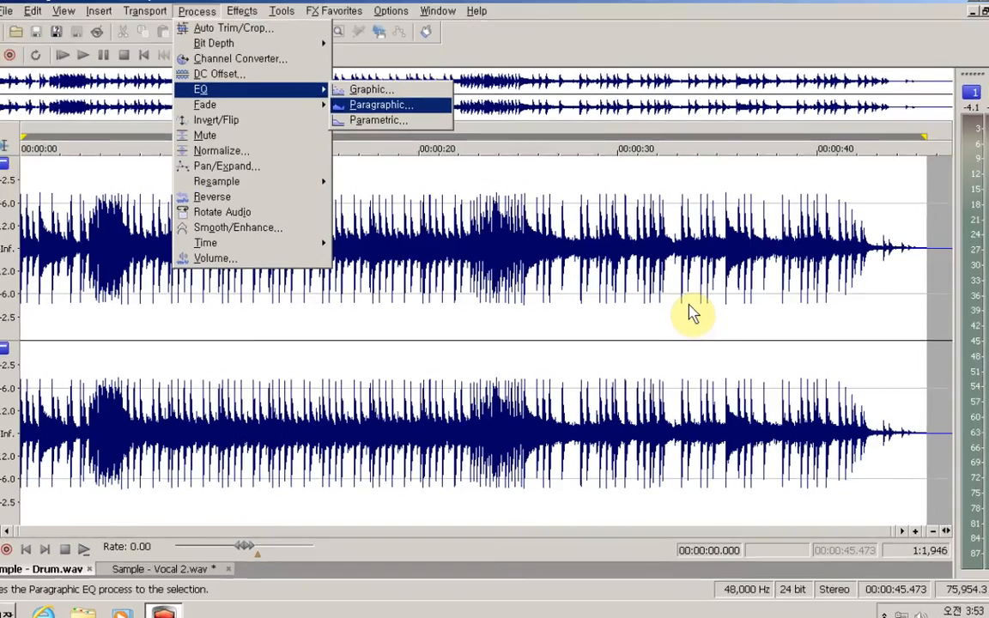
key("Return")
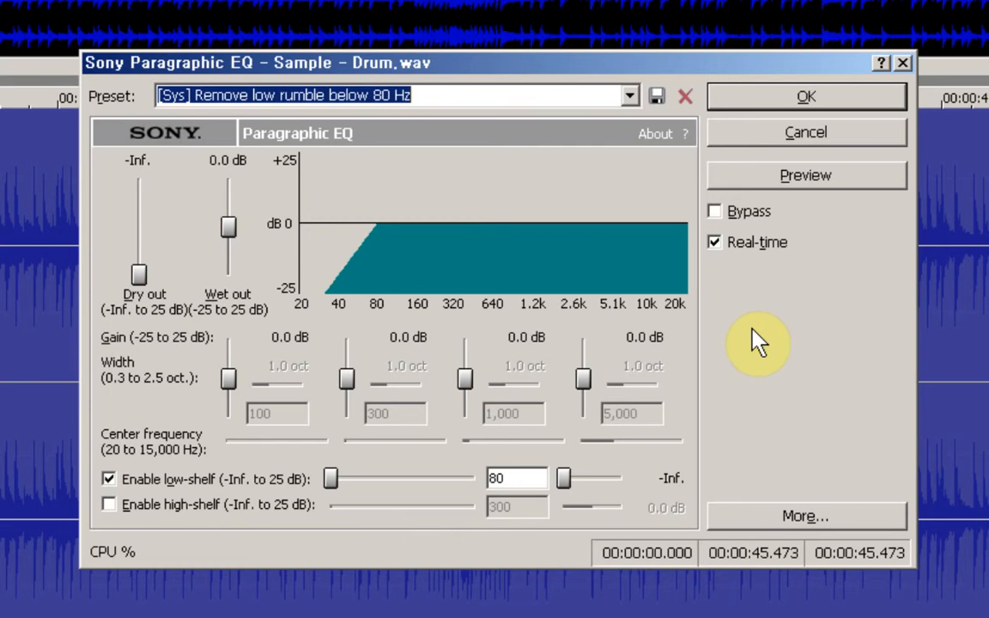
Browse the EQ presets, including the 1000 Hz notch, 60 Hz hum notch and Add air, ending on "[Sys] Boost bass frequencies below 250 Hz by 4 dB".
key("Up")
key("Up")
key("Up")
key("Up")
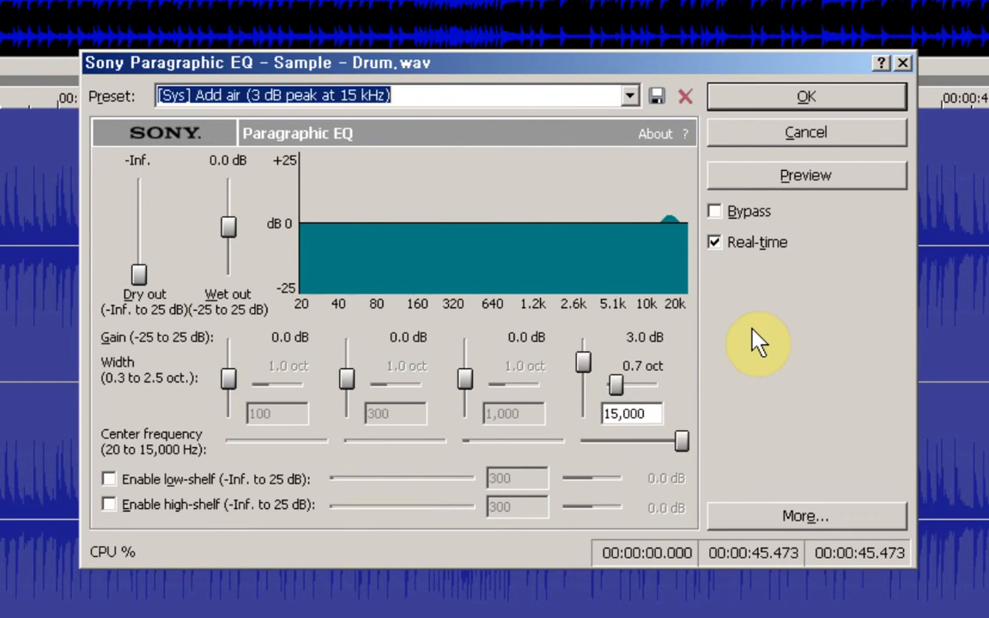
key("Up")
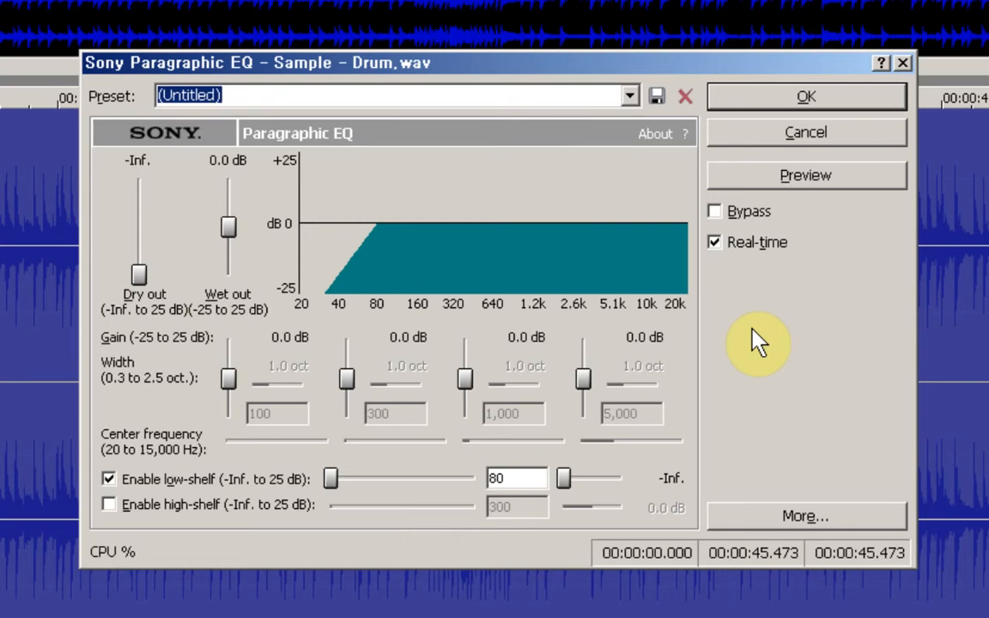
key("Down")
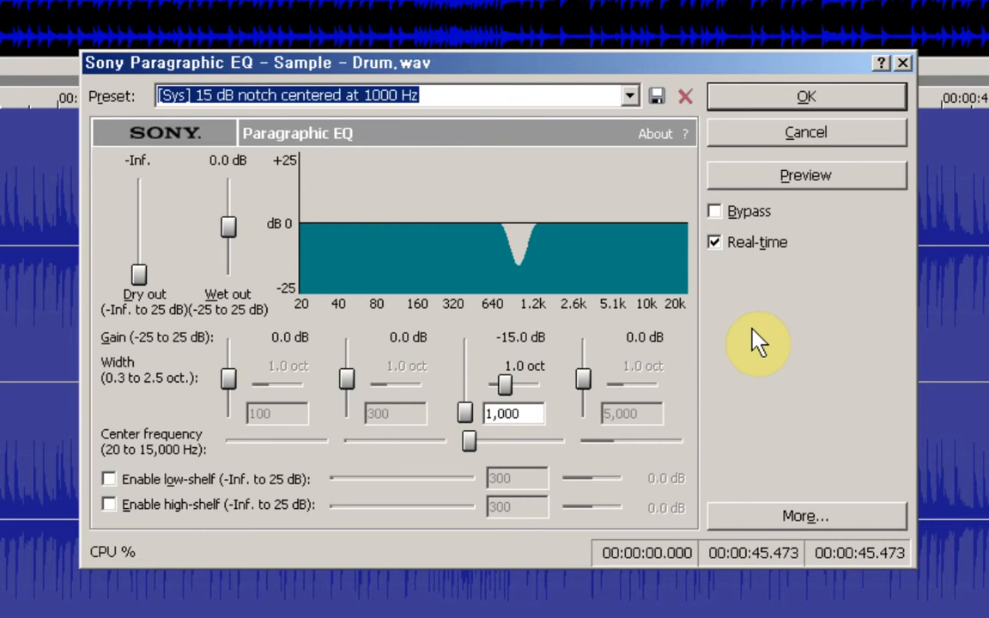
key("Down")
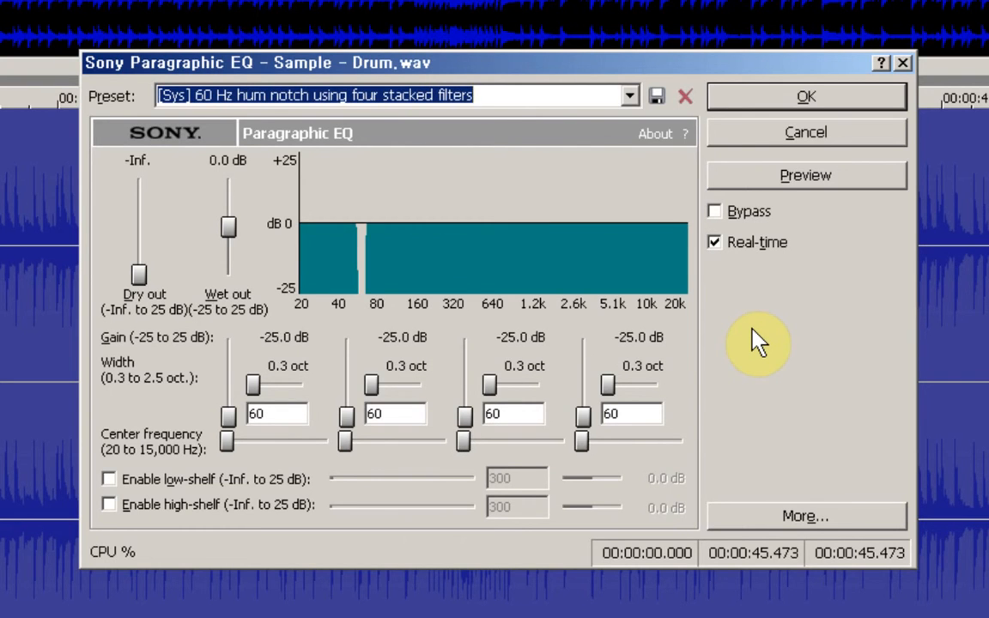
key("Down")
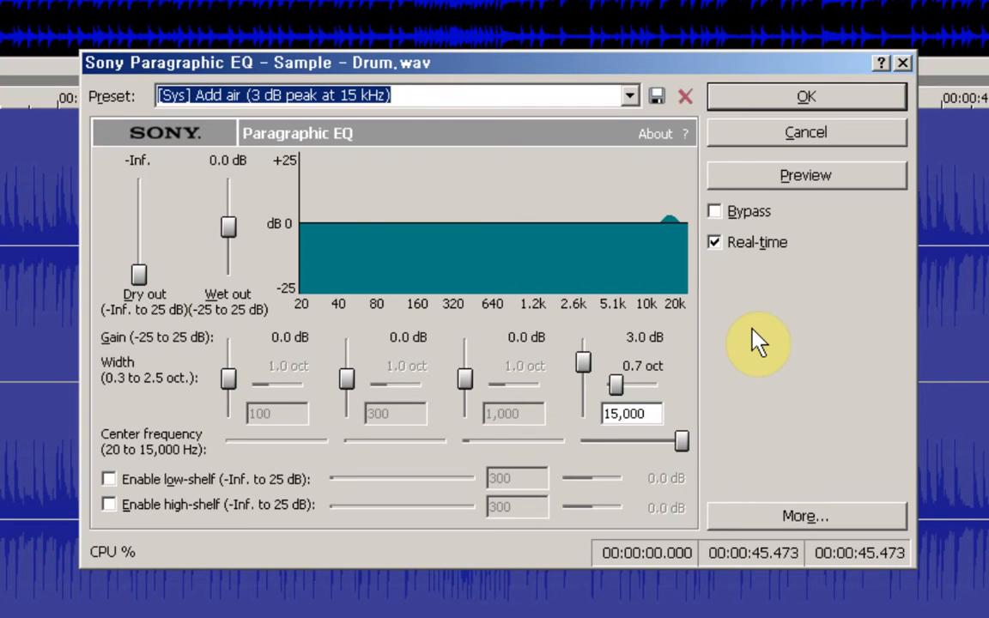
key("Up")
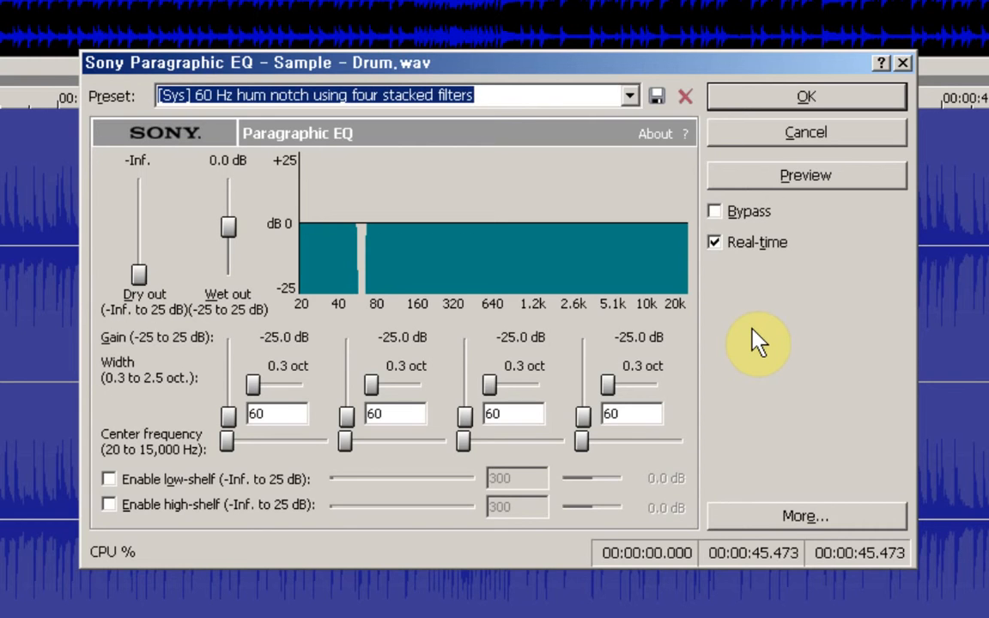
key("Down")
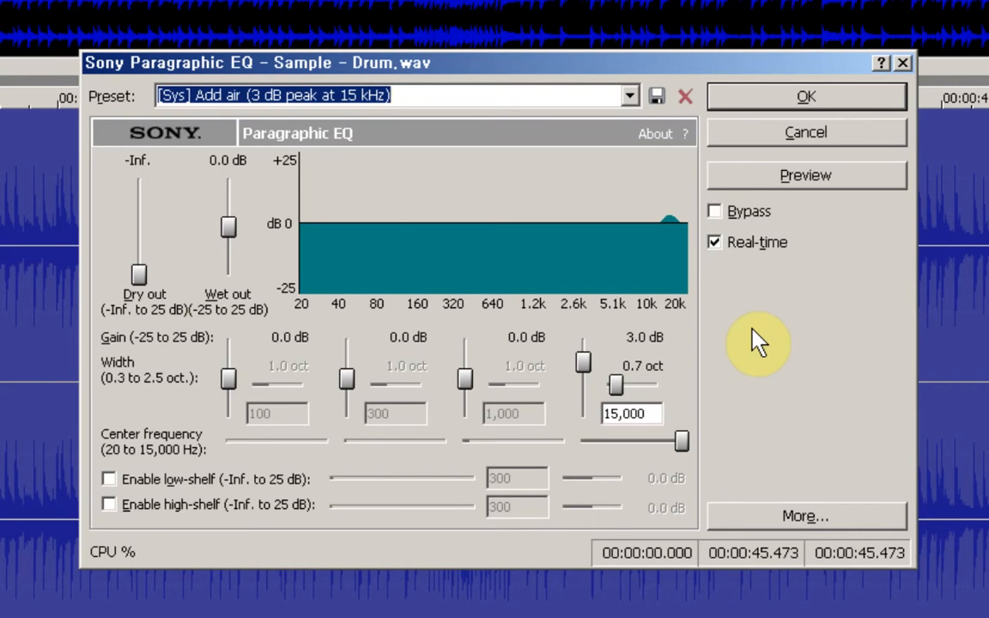
key("Down")
key("Down")
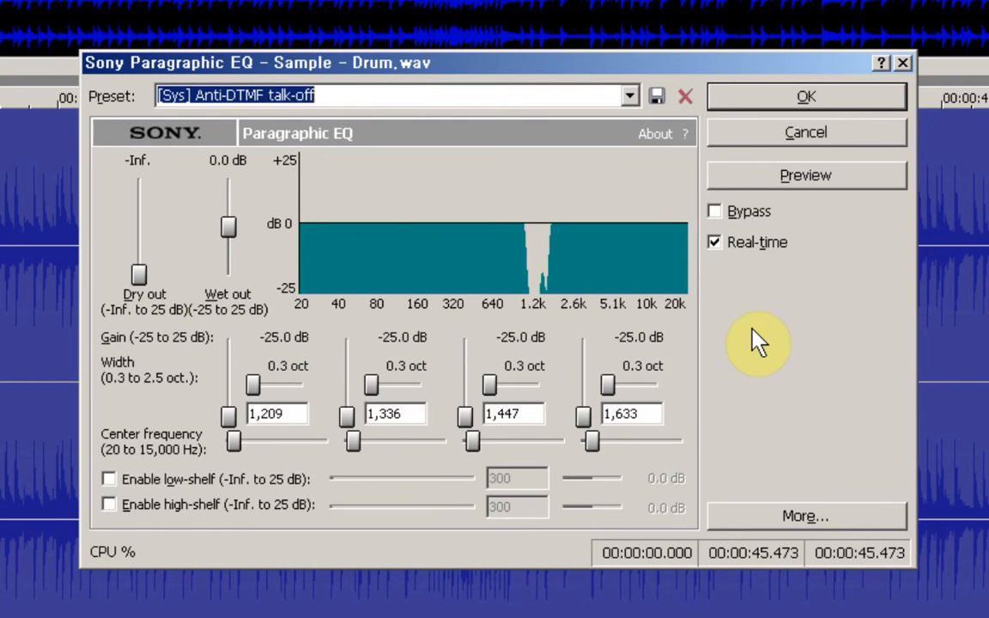
key("Down")
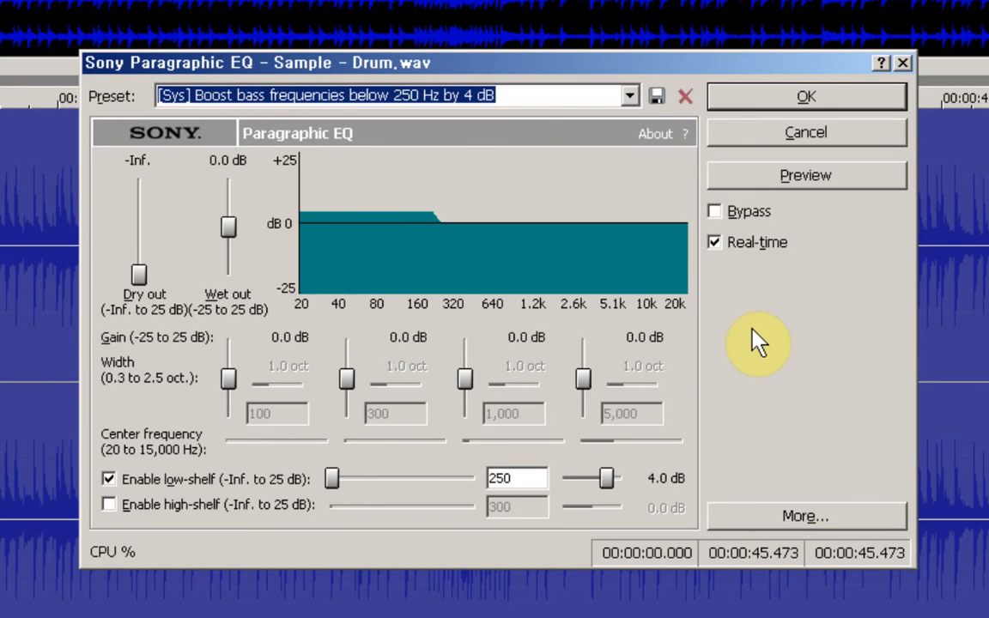
Set the low-shelf to 200 Hz with a gain of 3.0 dB and preview the drum sample.
key("Tab")
key("Tab")
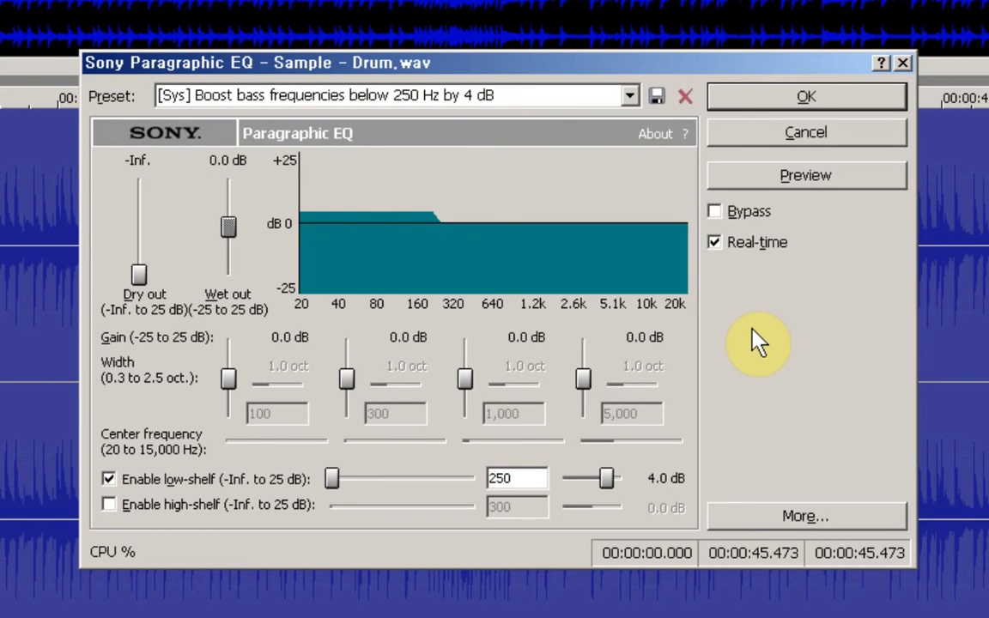
key("Tab")
key("Tab")
key("Tab")
key("Tab")
key("Tab")
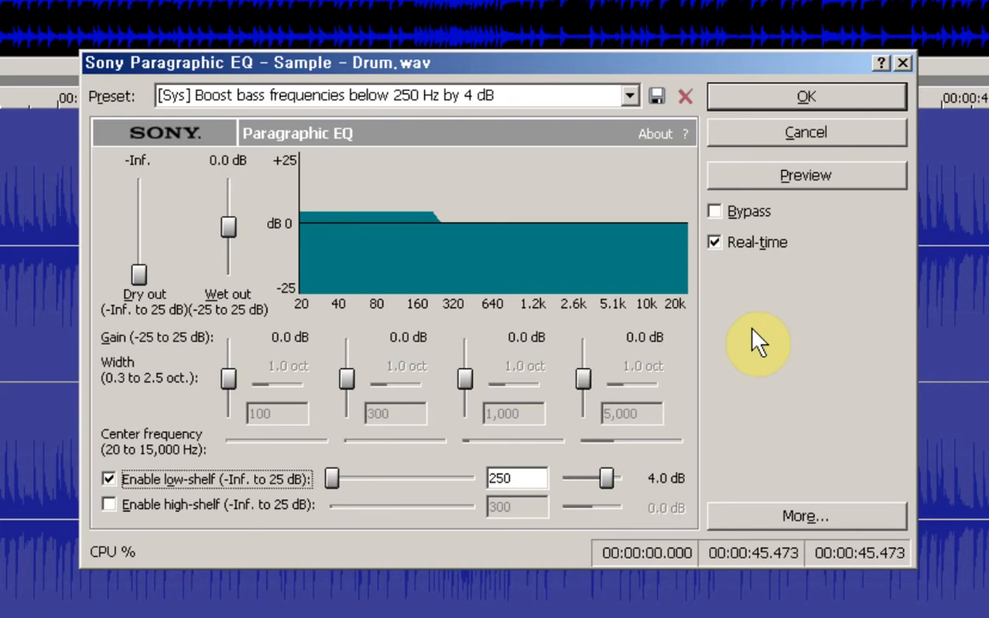
key("Tab")
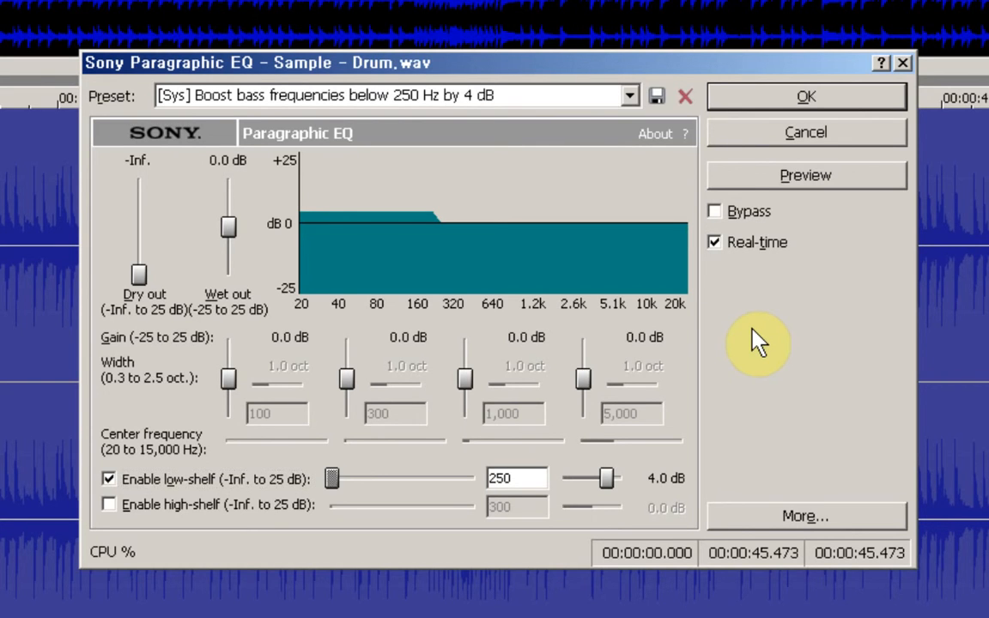
key("Tab")
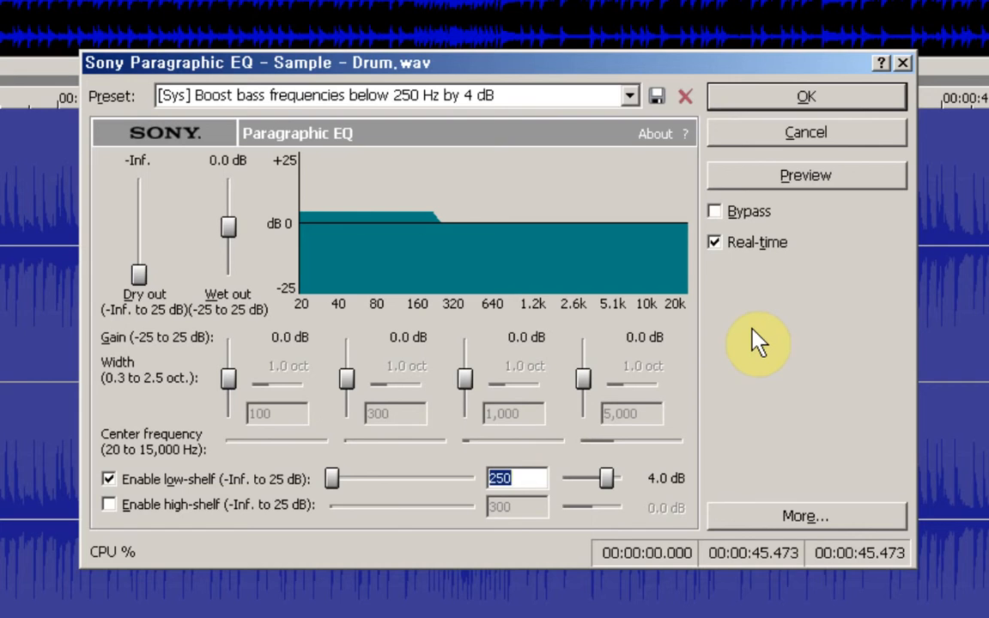
type("200")
key("Tab")
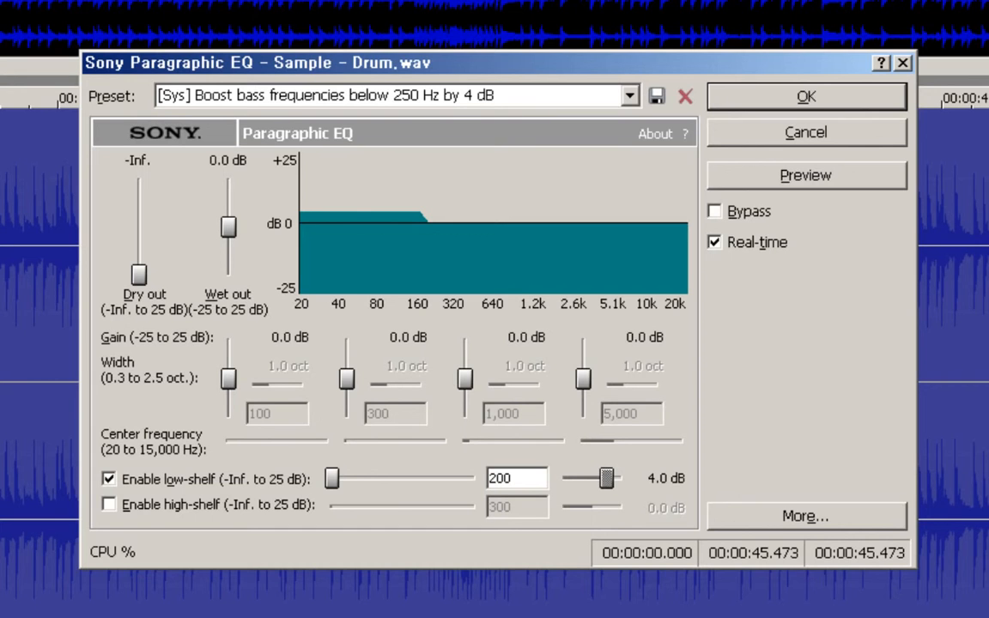
key("Left")
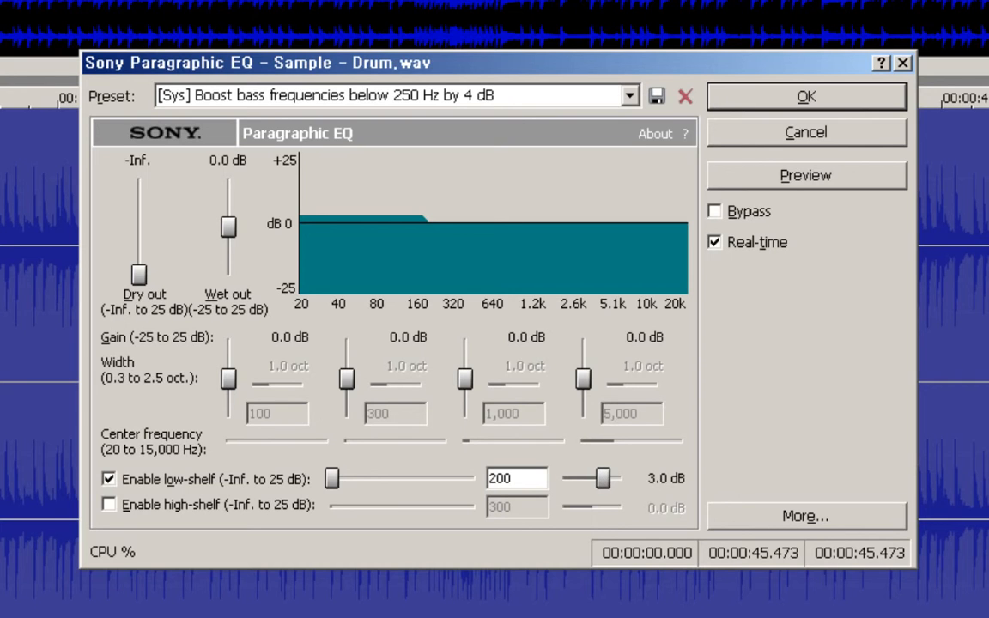
key("alt+p")
Lower the low-shelf gain to -3.0 dB and preview the drum sample.
key("Left")
key("Left")
key("Left")
key("Left")
key("Left")
key("Left")
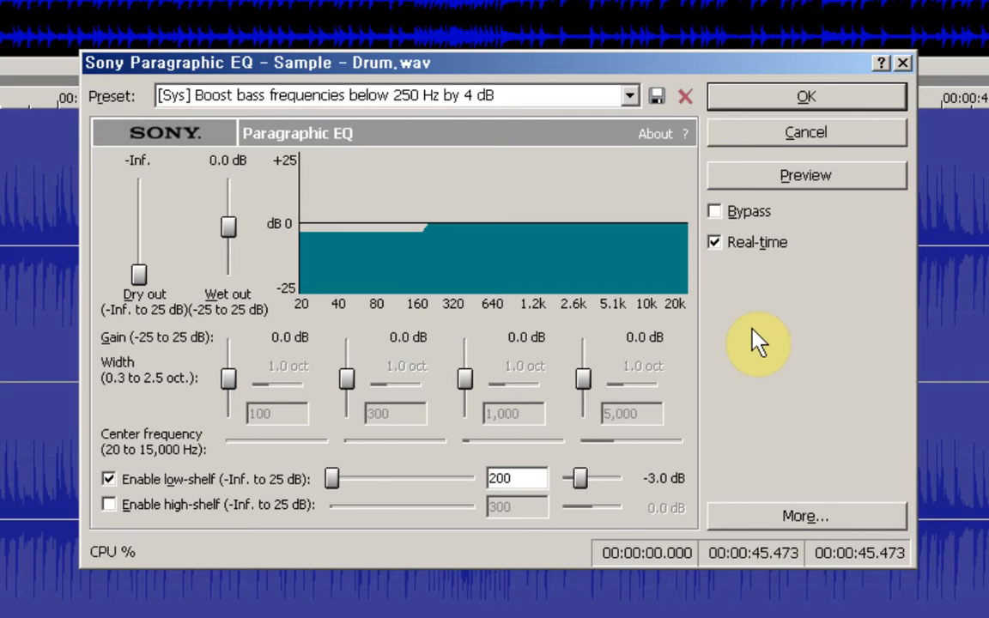
key("alt+p")
left_click(754, 330)
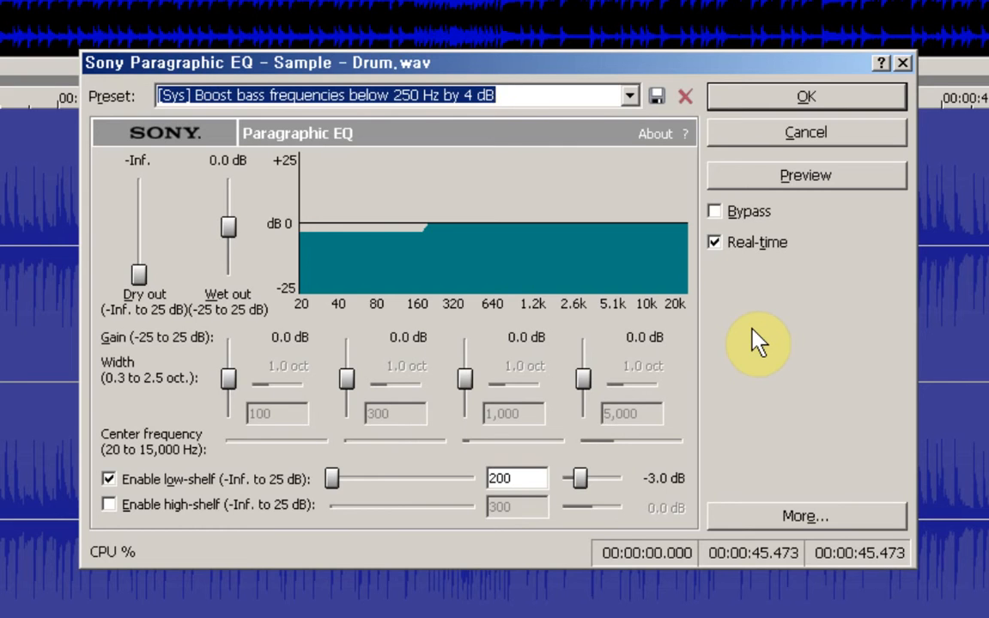
Examine the presets for boosting above 7 kHz and the Fletcher-Munson curve, ending on "[Sys] Hiss cut (cut above 8 kHz by 6 dB)".
key("Down")
key("Down")
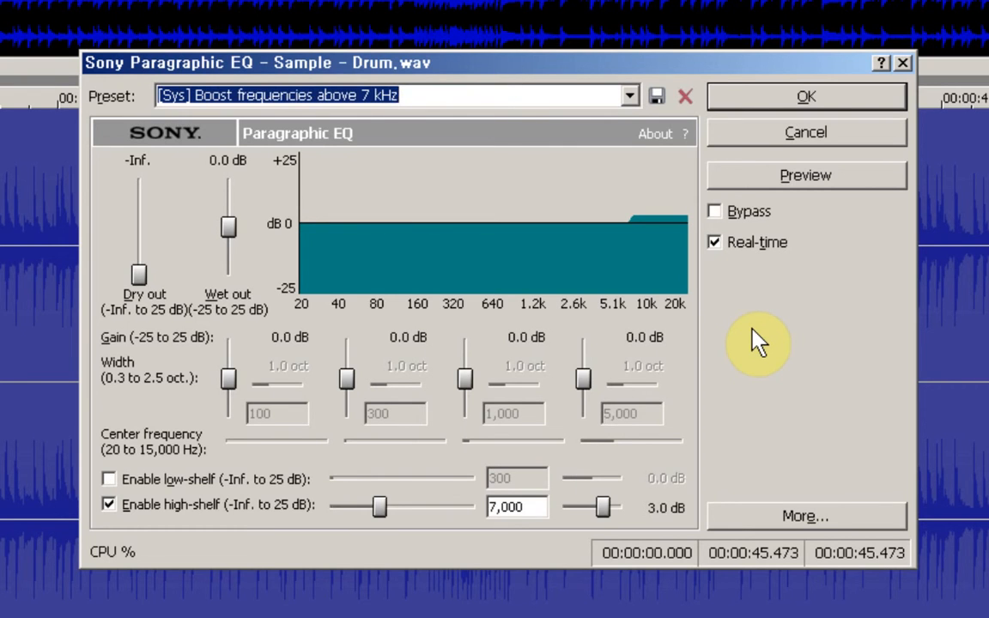
key("Down")
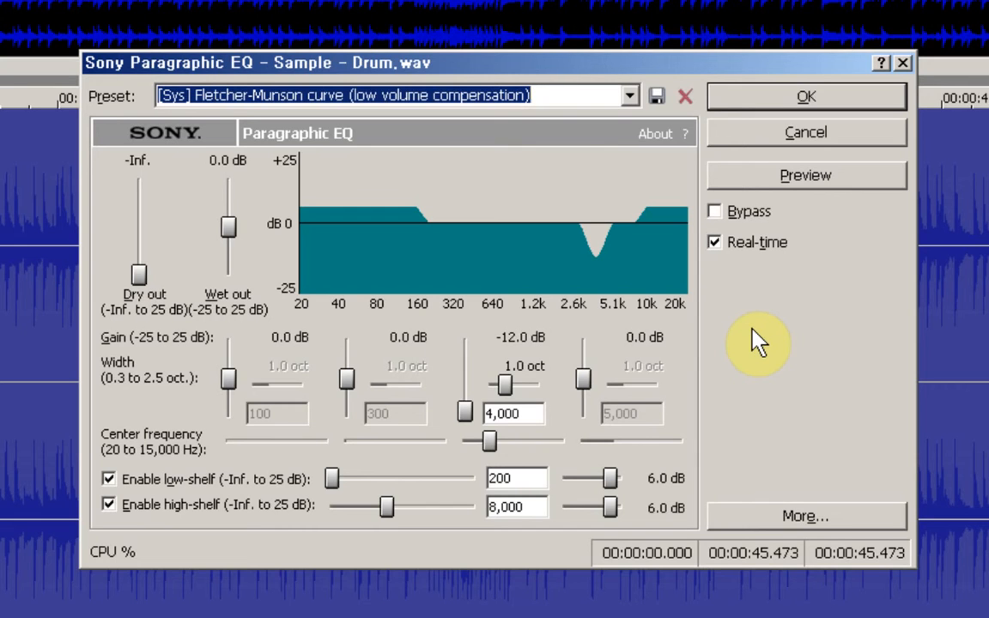
key("Down")
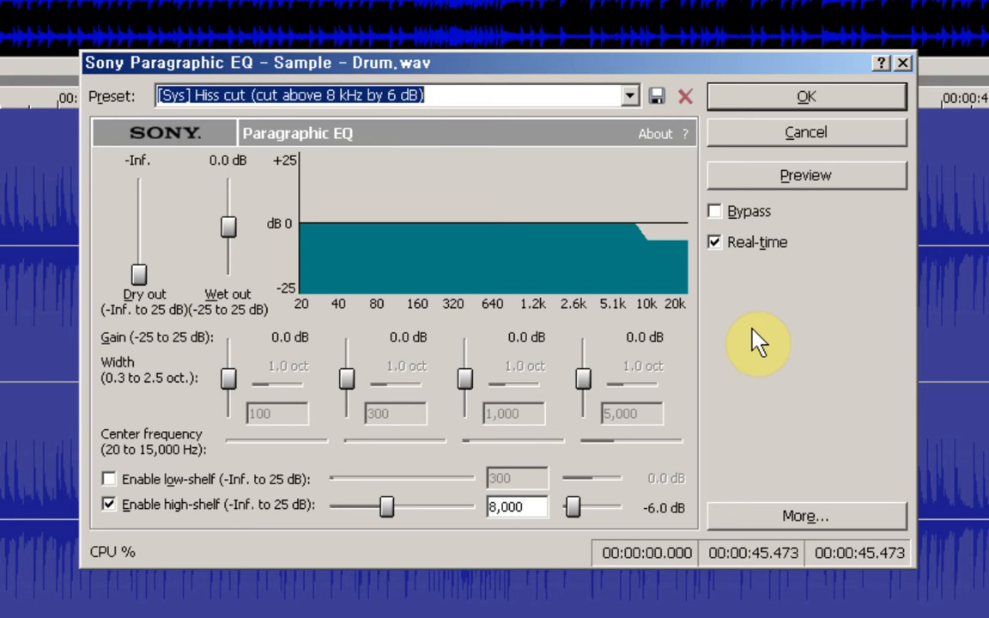
Set the high-shelf frequency to 10,000 Hz and preview the drum sample.
key("Tab")
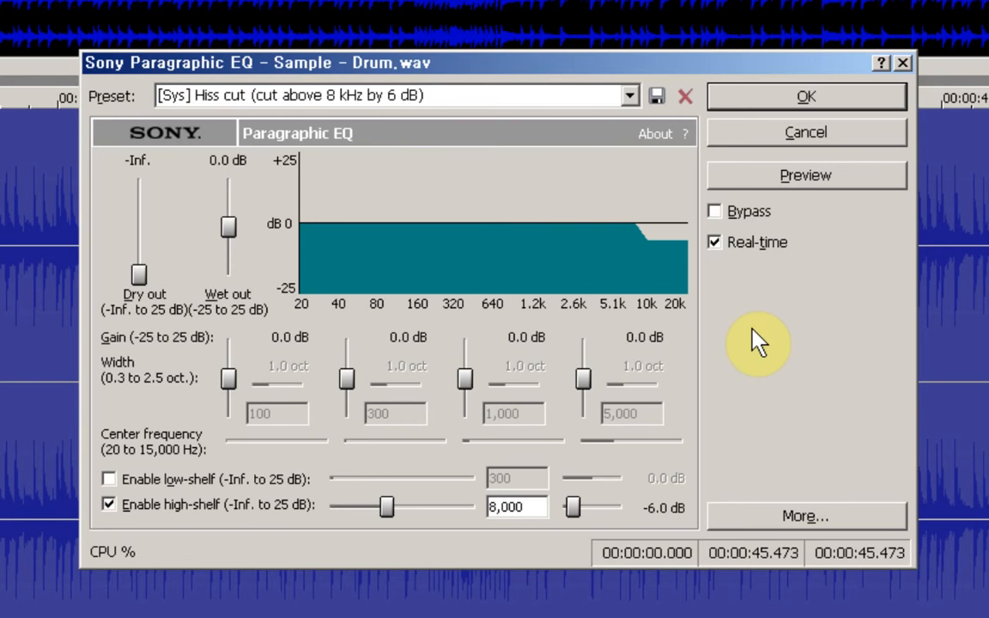
key("Tab")
key("Tab")
key("Tab")
key("Tab")
key("Tab")
key("Tab")
key("Tab")
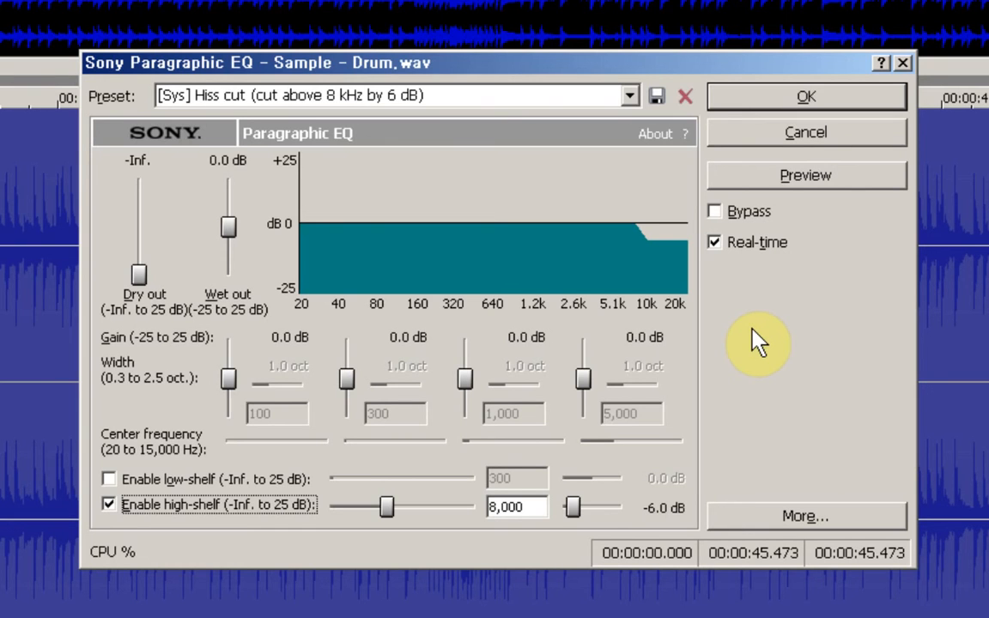
key("Tab")
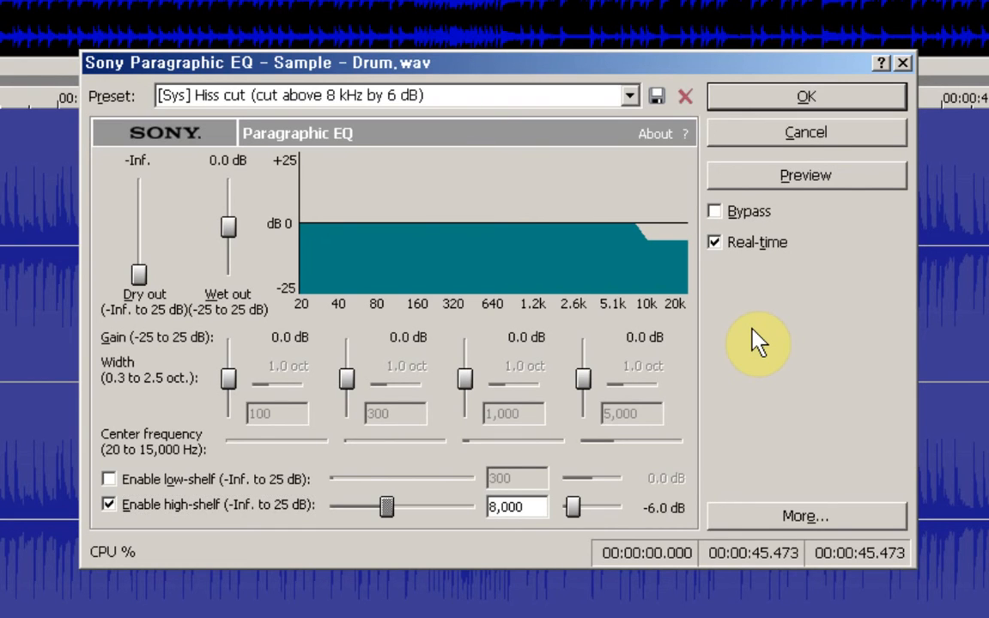
key("Tab")
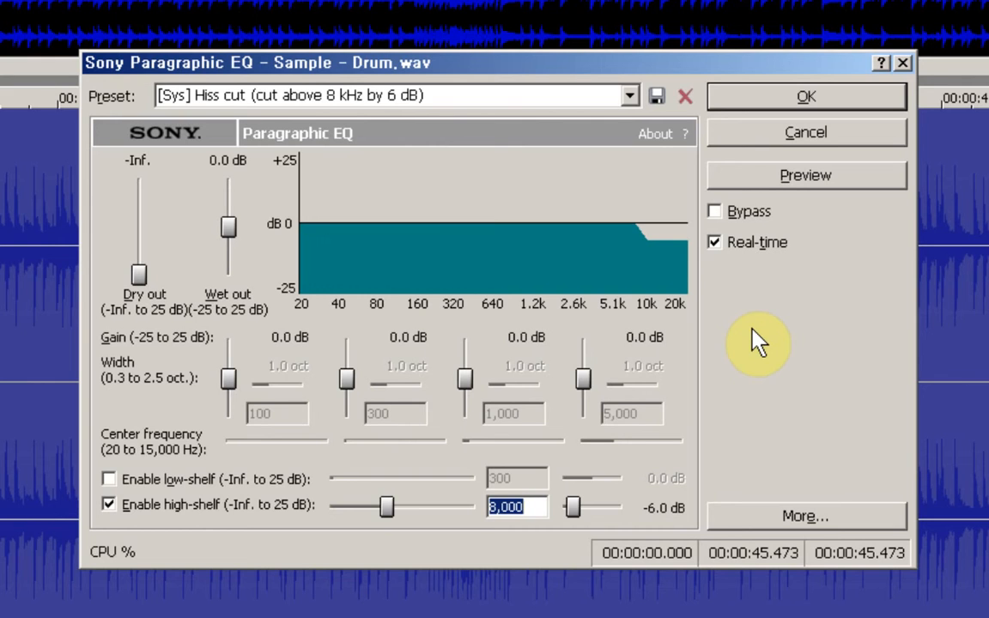
type("10000")
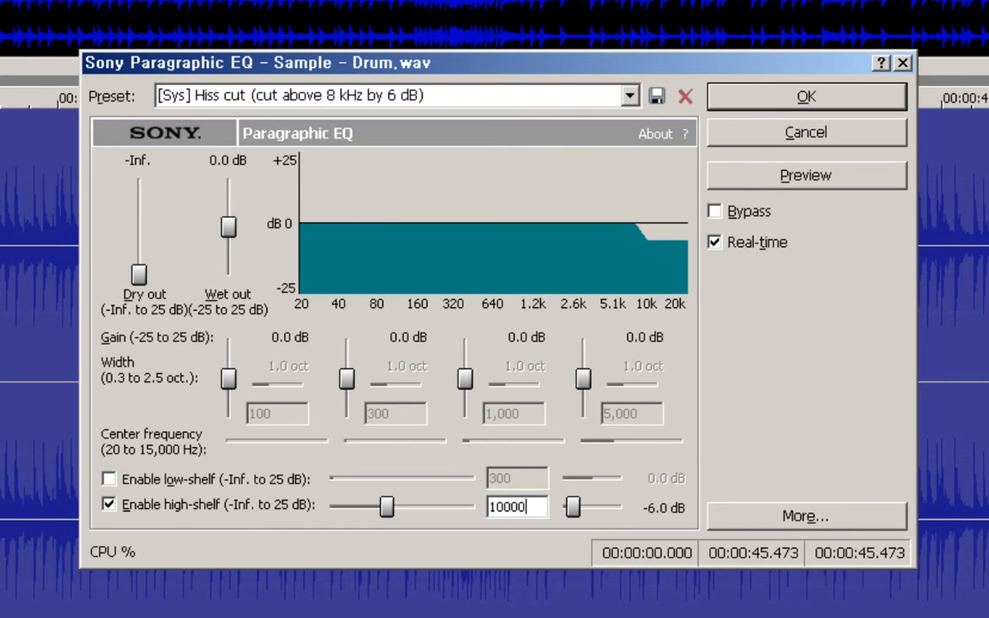
key("Tab")
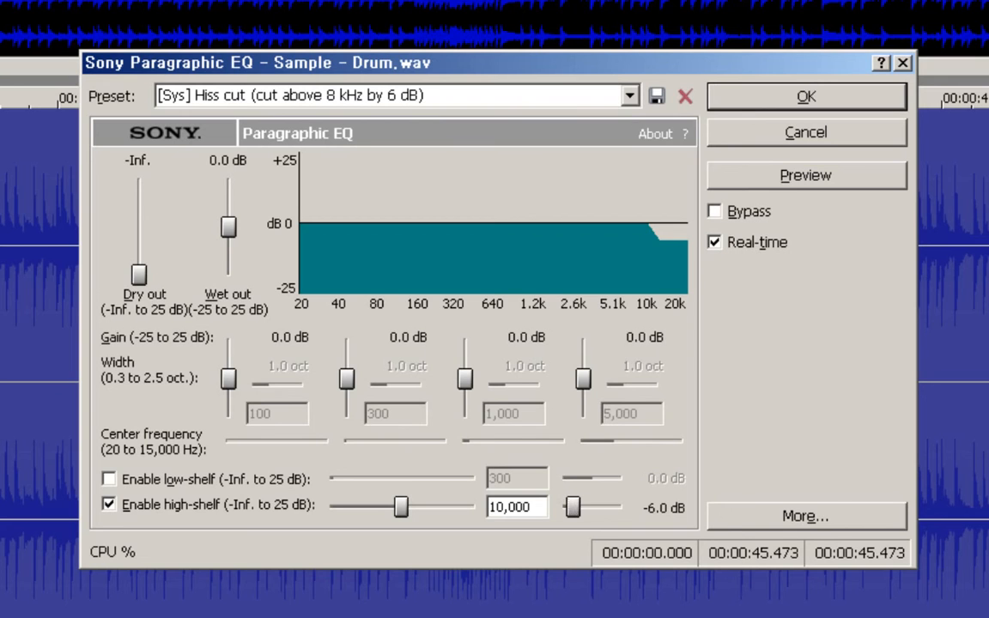
key("alt+p")
Return to the preset "[Sys] Boost frequencies above 7 kHz".
key("Tab")
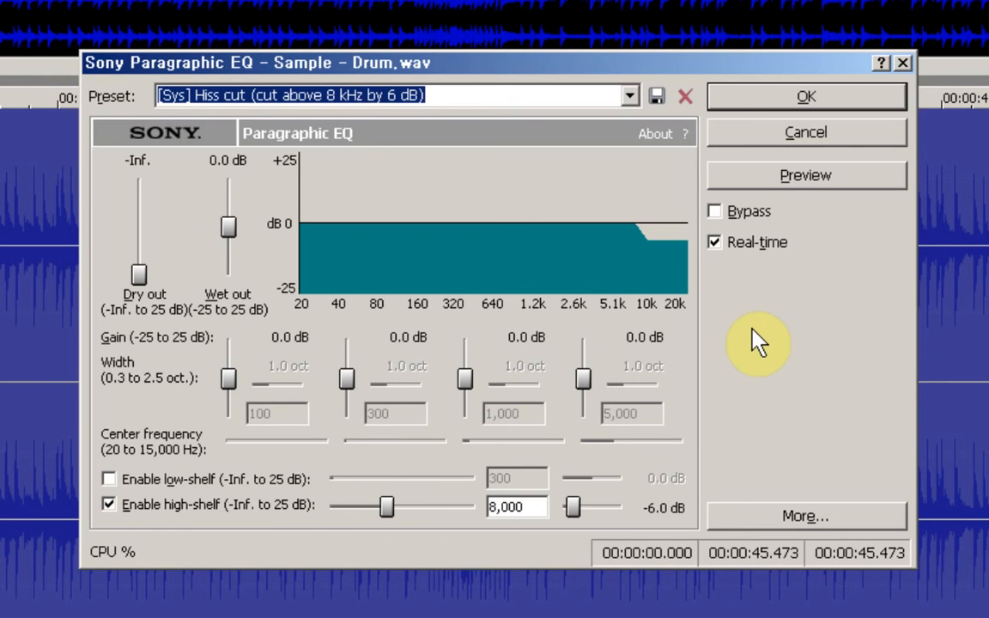
key("Up")
key("Up")
key("Up")
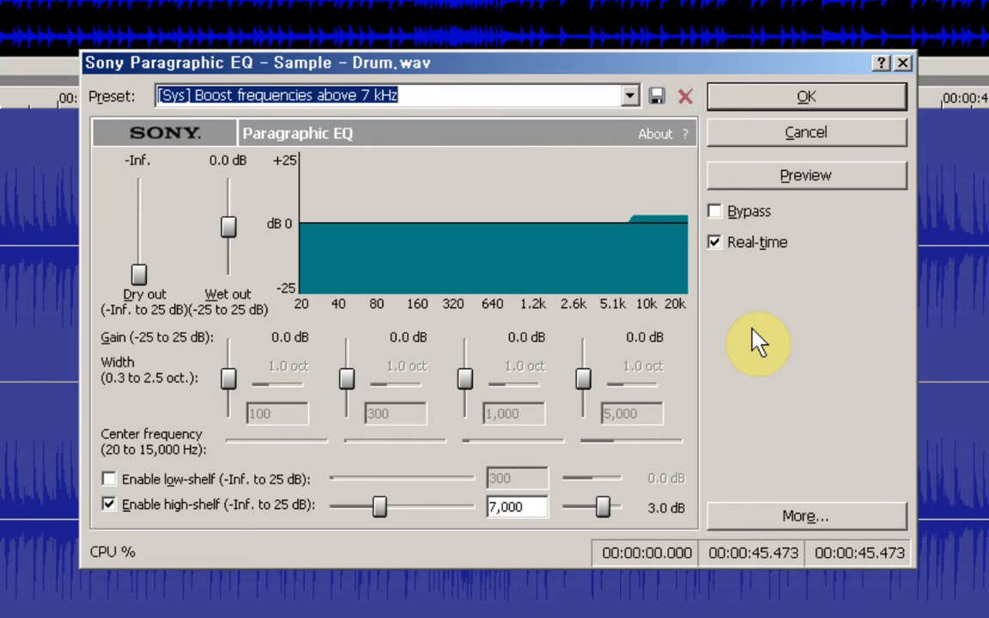
Extend the preset name to "[Sys] Boost frequencies above 7 kHz by 3dB" and check the edited text.
key("End")
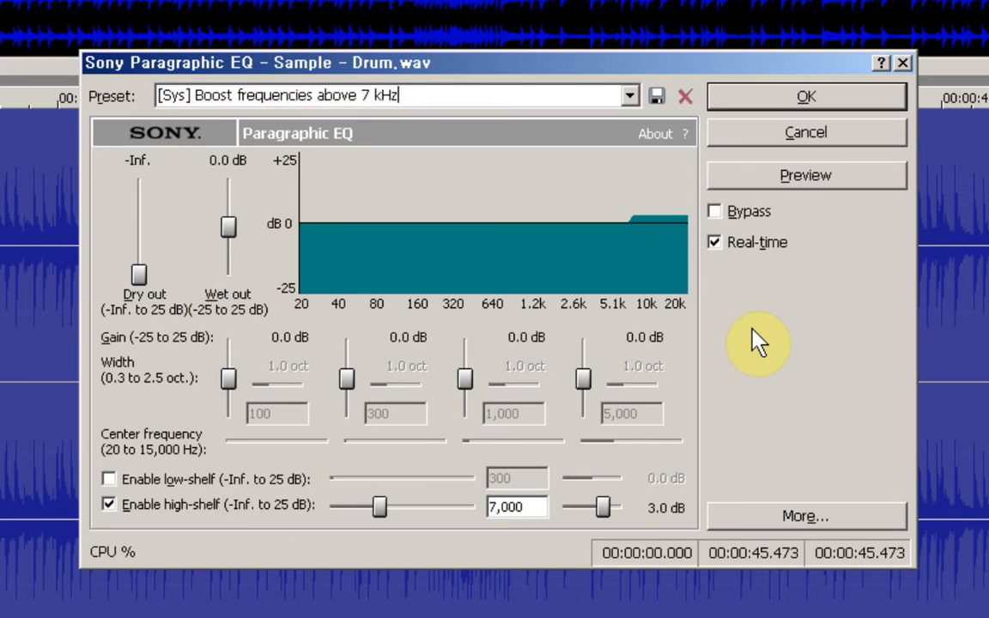
type("by 3d")
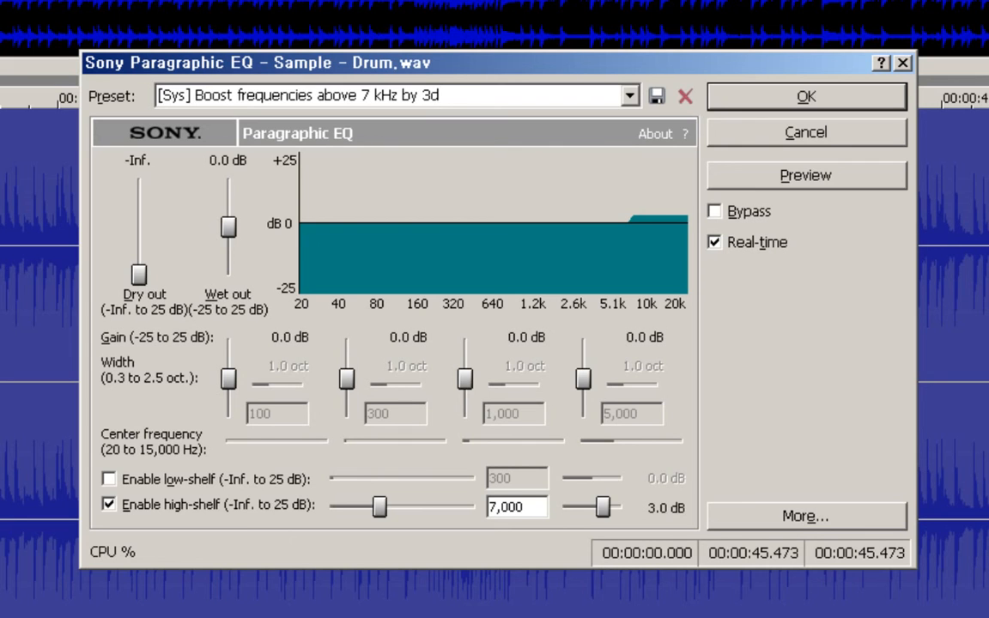
type("B")
key("Left")
key("Left")
key("Left")
key("Left")
key("Left")
key("Left")
key("Left")
key("Left")
key("Left")
key("Left")
key("Left")
key("Left")
key("Right")
key("Right")
key("Right")
key("Right")
key("Right")
key("Right")
key("Right")
key("Right")
key("Right")
key("Right")
key("Right")
Save the settings as the preset "Boost frequencies above 7 kHz by 3dB", then check it by switching to "(Untitled)" and back.
key("ctrl+shift+b")
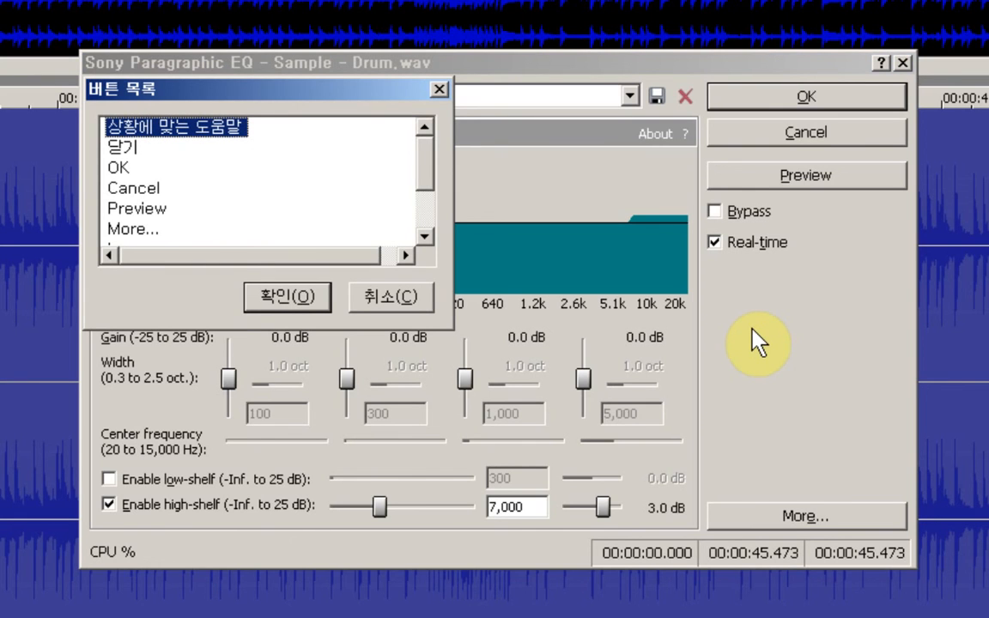
key("Down")
key("Down")
key("Down")
key("Down")
key("Down")
key("Down")
key("Down")
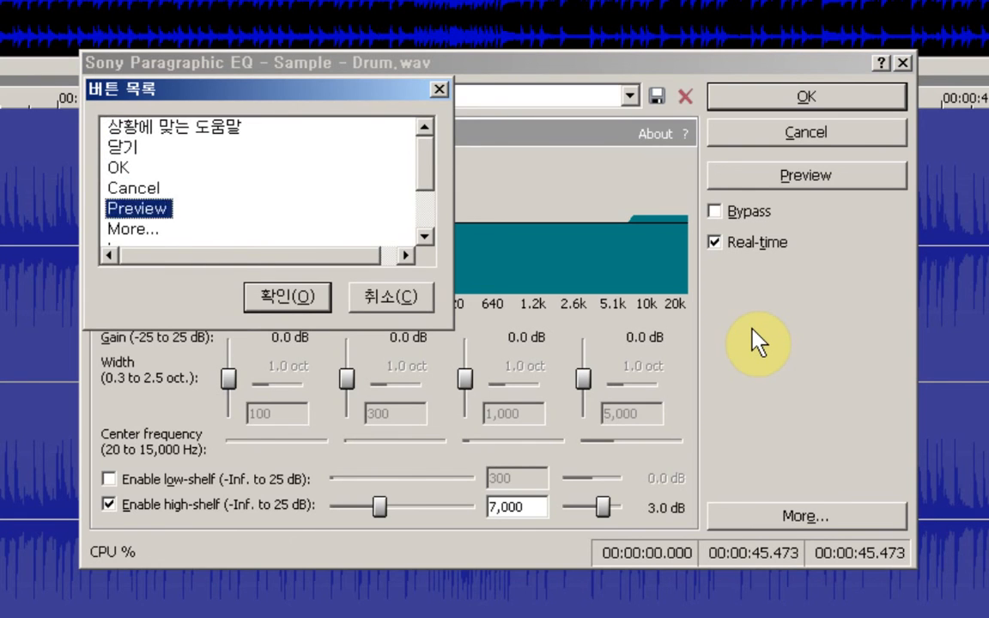
key("Down")
key("Down")
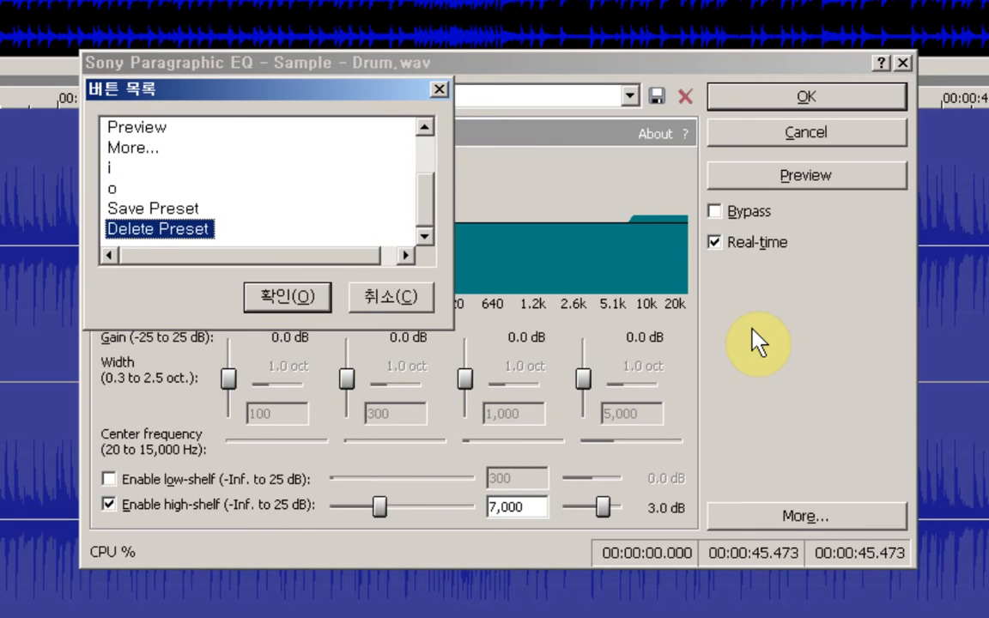
key("Up")
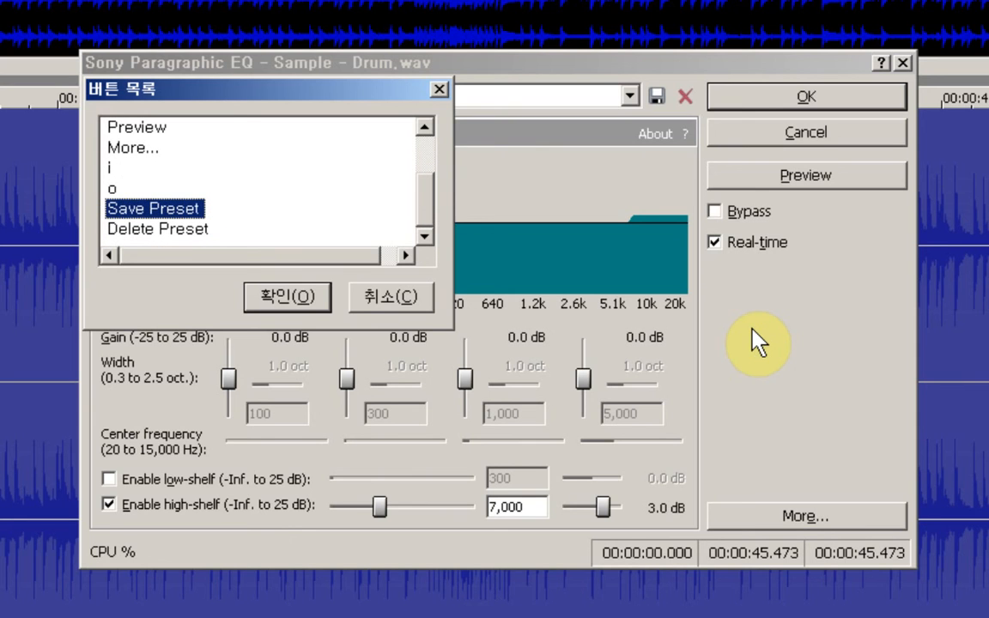
key("Return")
left_click(656, 95)
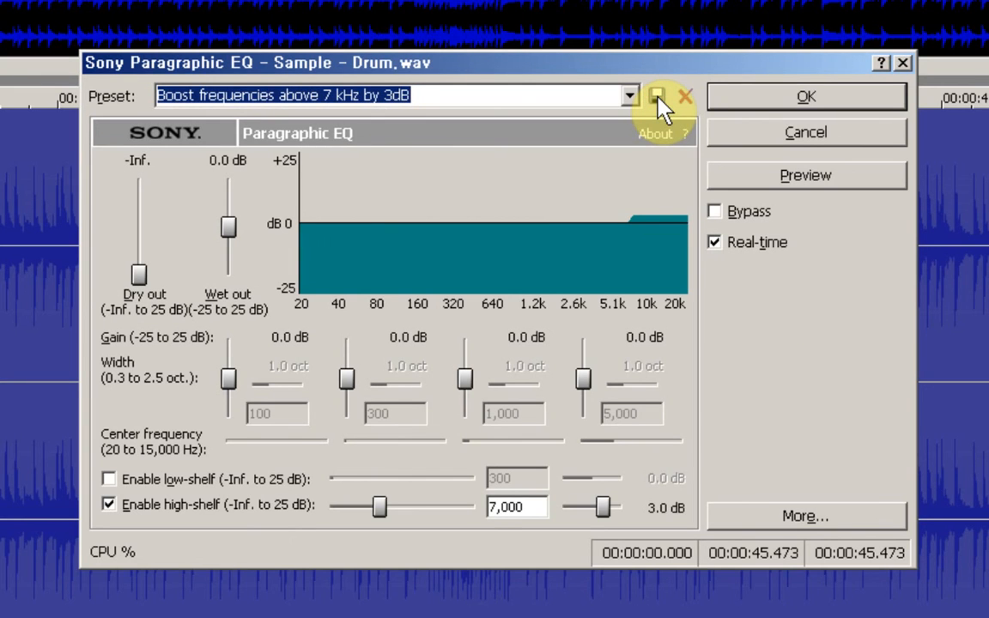
key("Up")
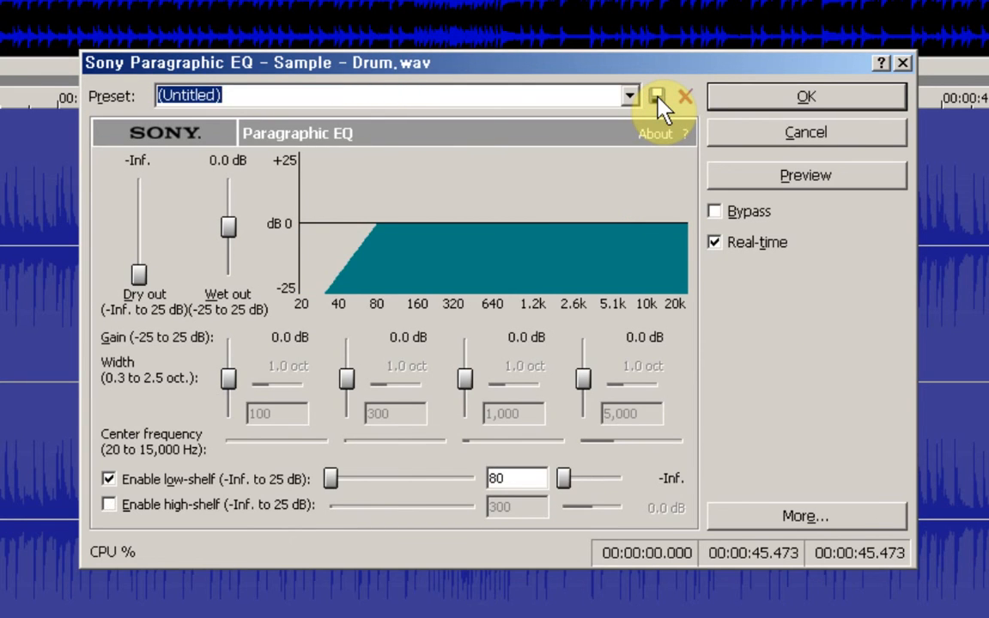
key("Down")
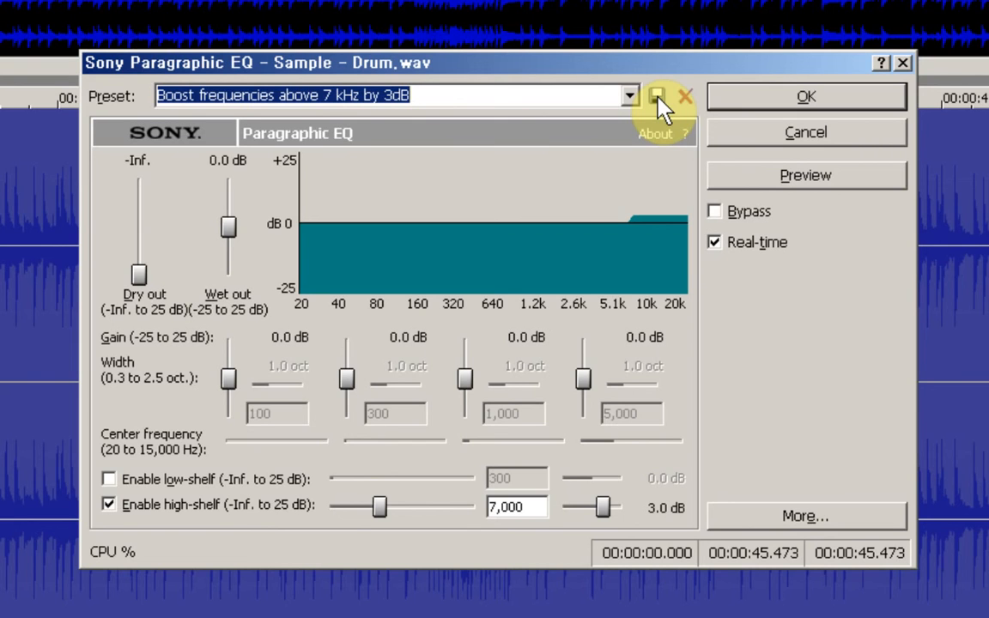
Set the high-shelf frequency of the saved preset to 8,000 Hz.
key("Tab")
key("Tab")
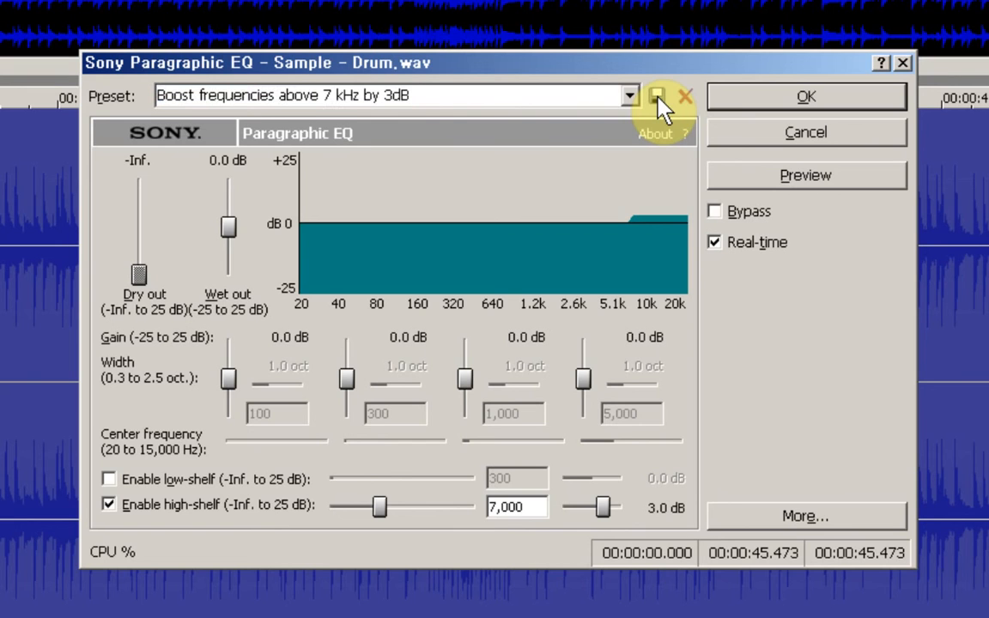
key("Tab")
key("Tab")
key("Tab")
key("Tab")
key("Tab")
key("Tab")
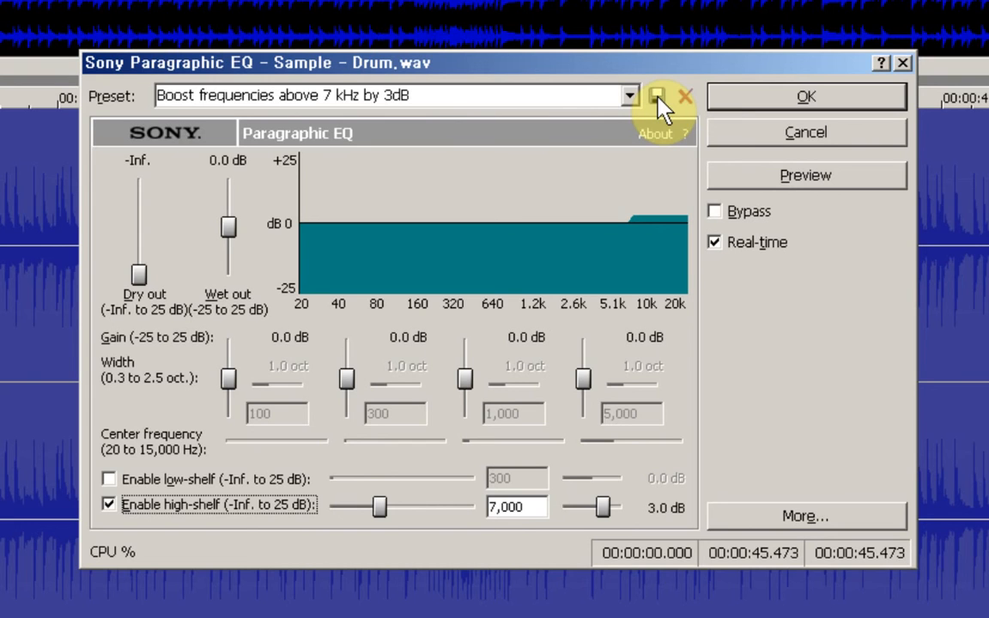
key("Tab")
key("Tab")
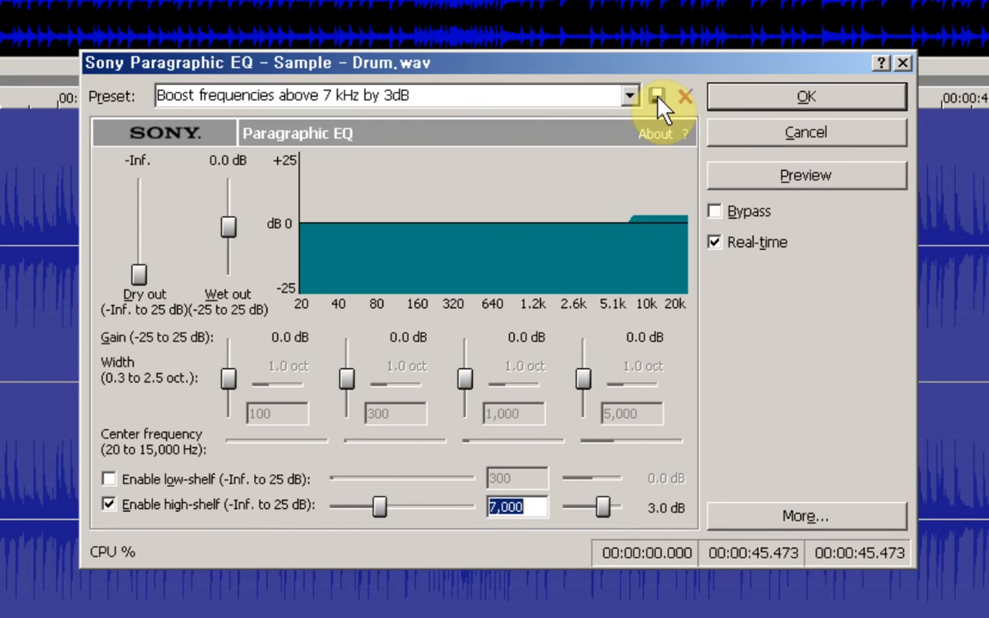
type("8")
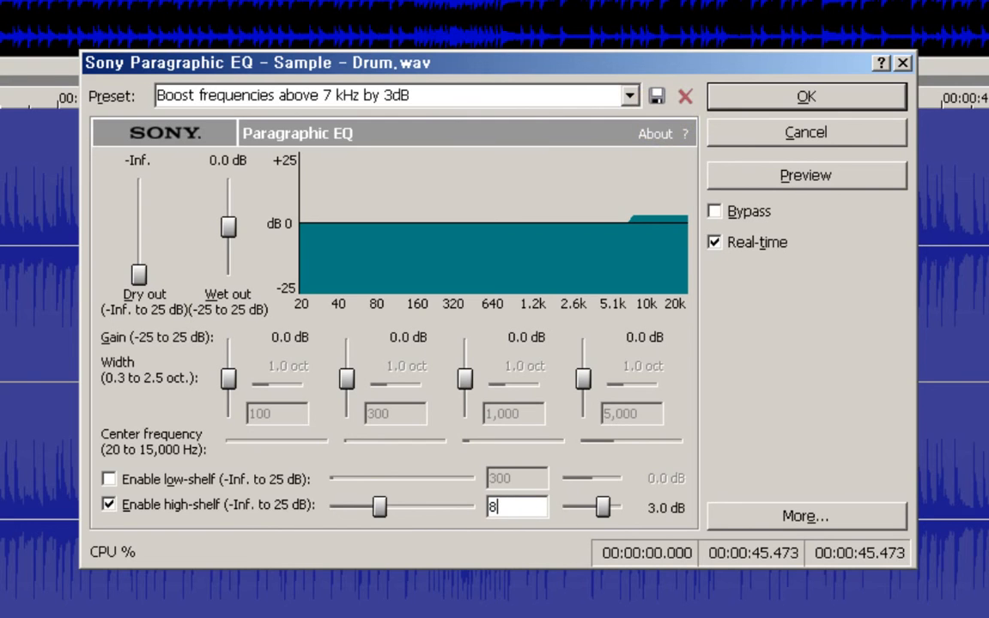
type("000")
key("Tab")
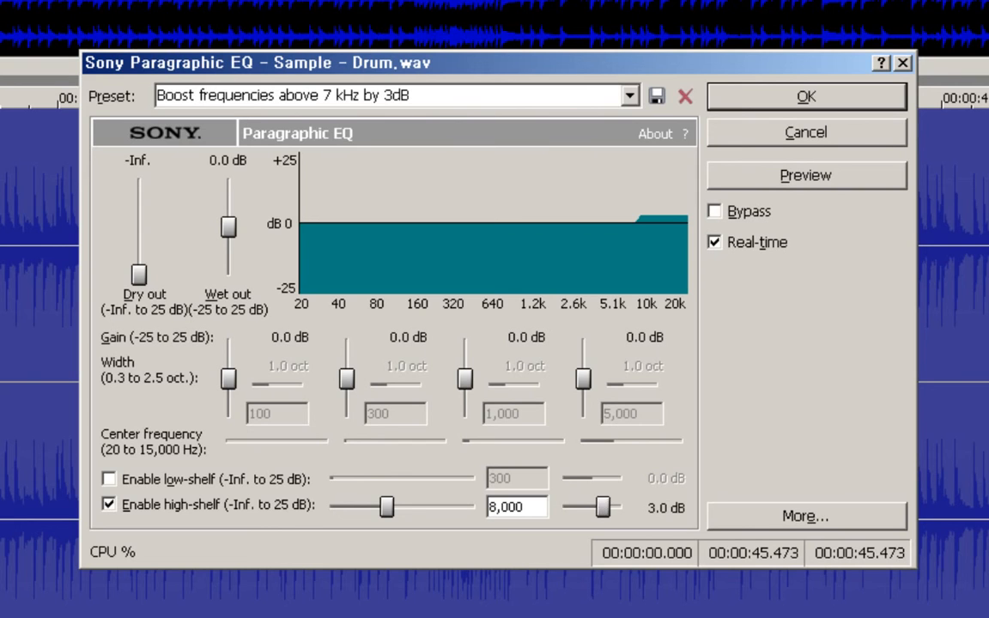
Raise the high-shelf gain to 4.0 dB and briefly preview the drum sample.
key("Right")
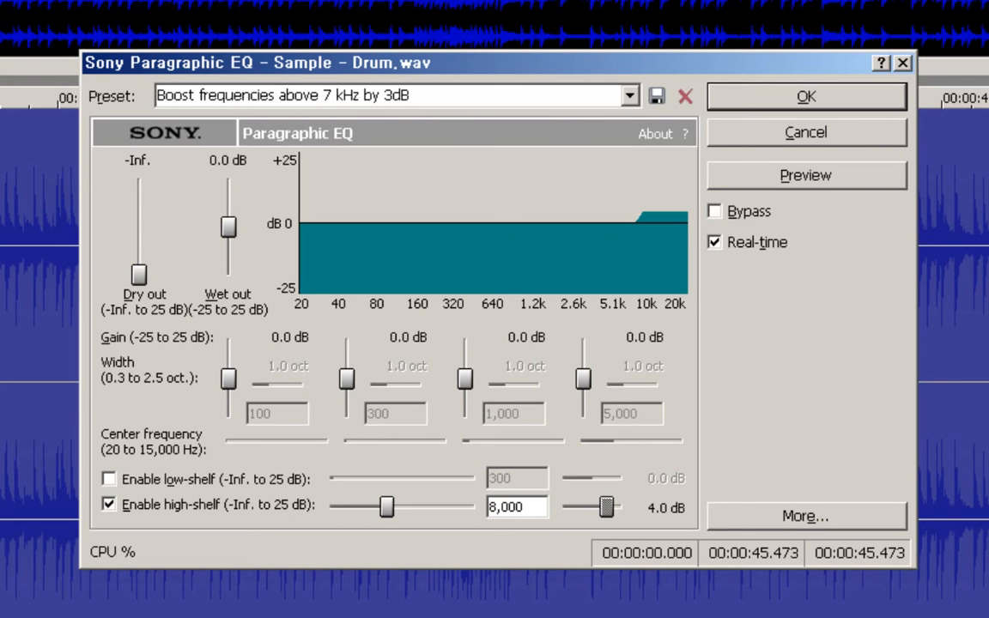
key("alt+p")
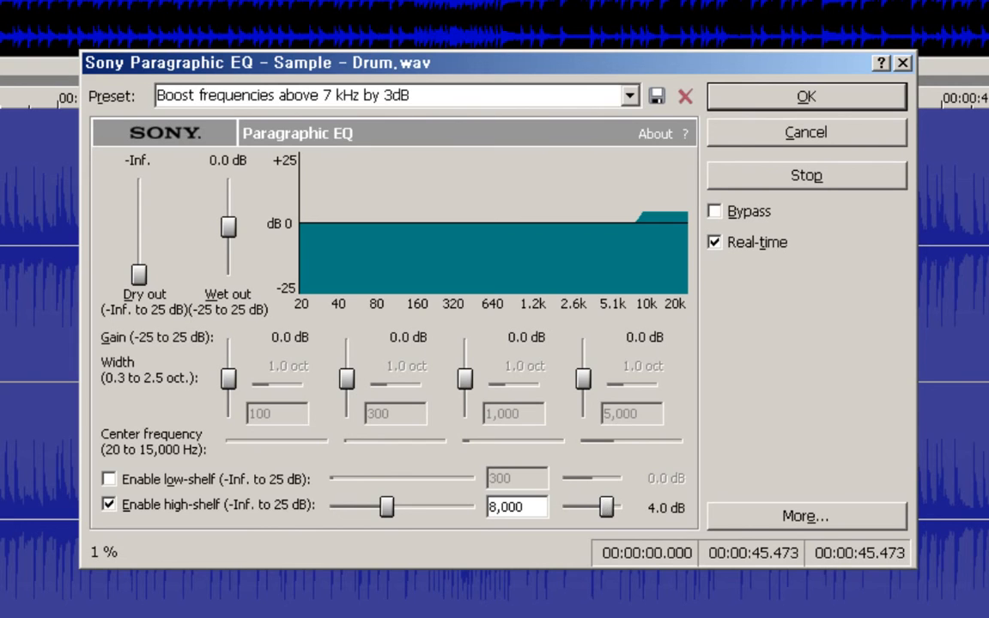
key("alt+p")
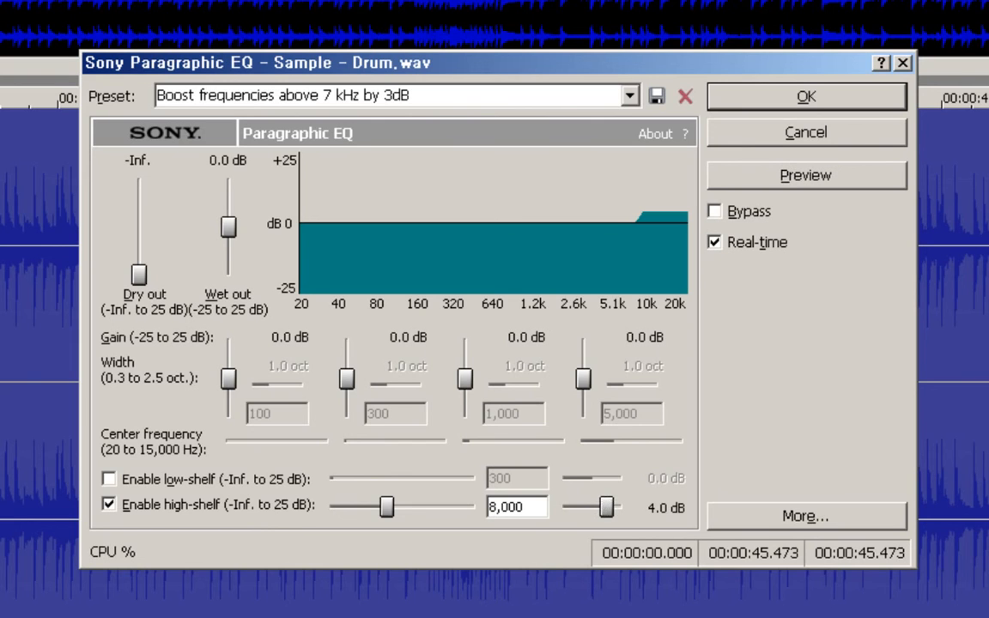